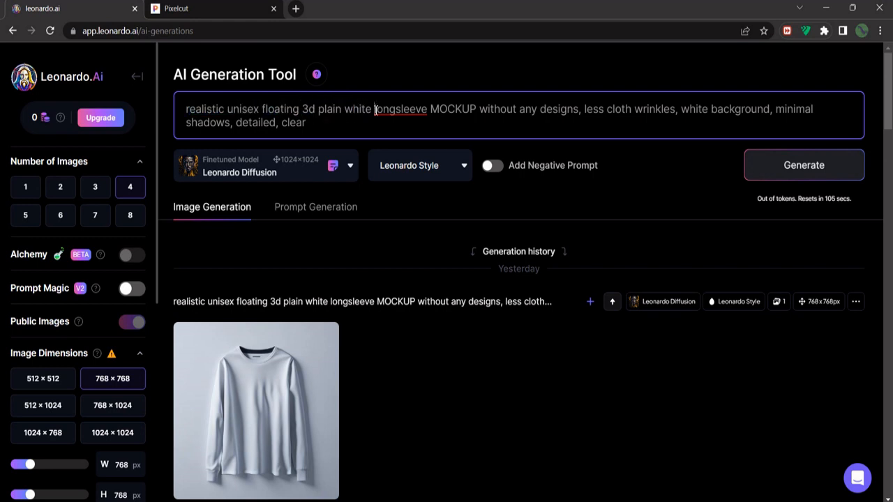
click(586, 113)
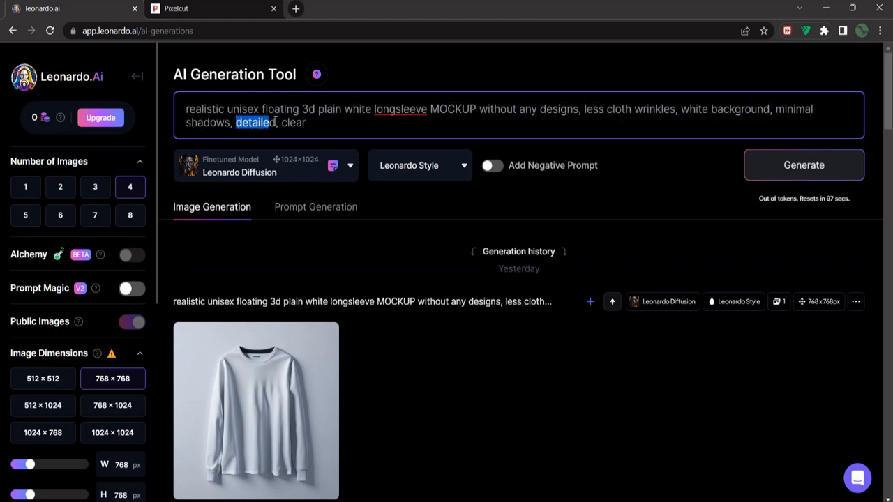
click(473, 390)
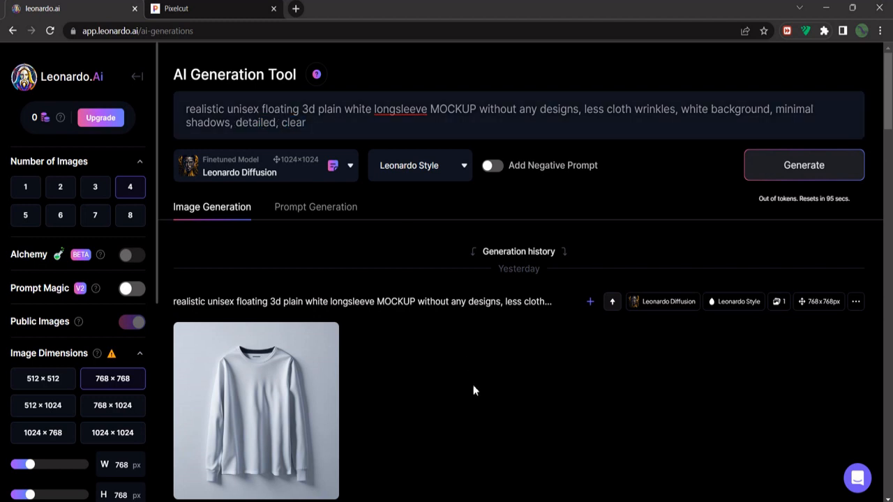
Switch to Pixelcut's Background Remover, upload the long-sleeve shirt image and download the cut-out in HD.
click(215, 9)
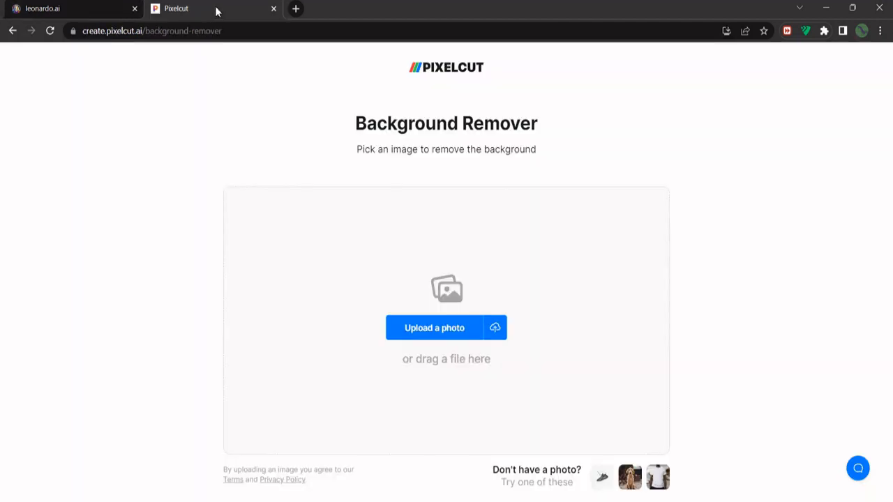
click(424, 332)
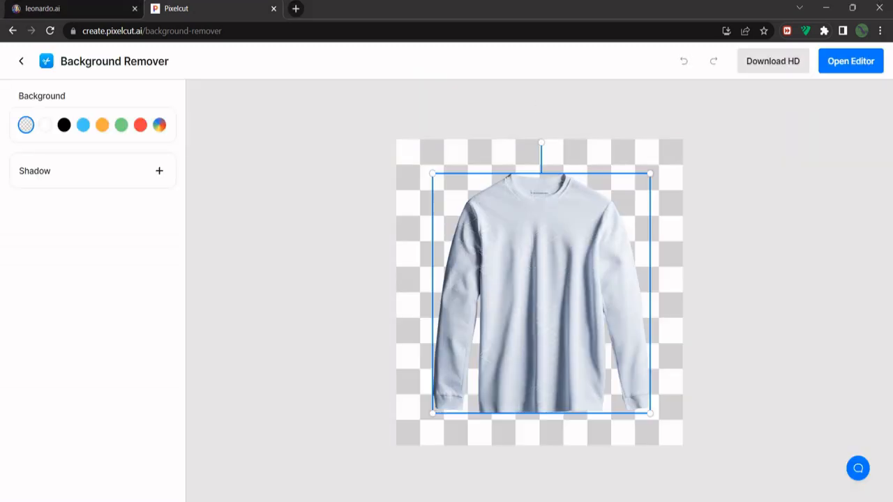
mouse_move(550, 295)
mouse_down()
mouse_move(550, 303)
mouse_move(548, 288)
mouse_up()
click(778, 69)
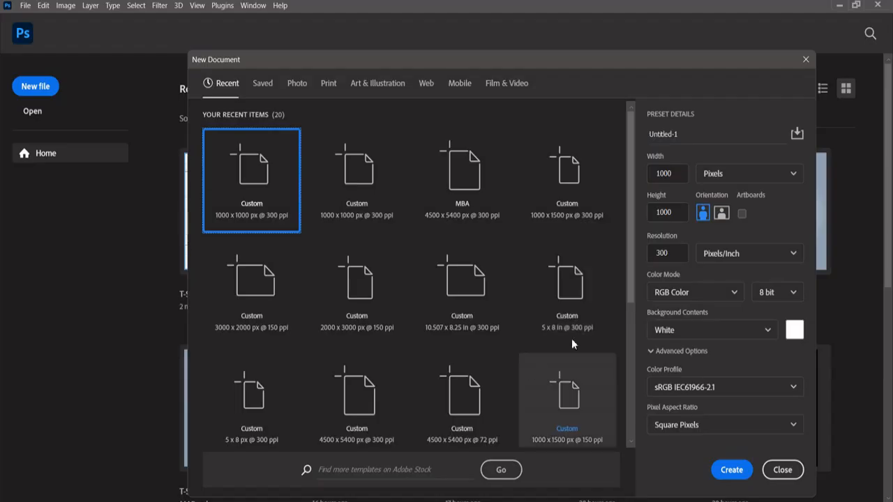
In Photoshop, create a white 1000 x 1000 px RGB document at 300 ppi and place the cut-out shirt image in it.
click(675, 174)
click(657, 212)
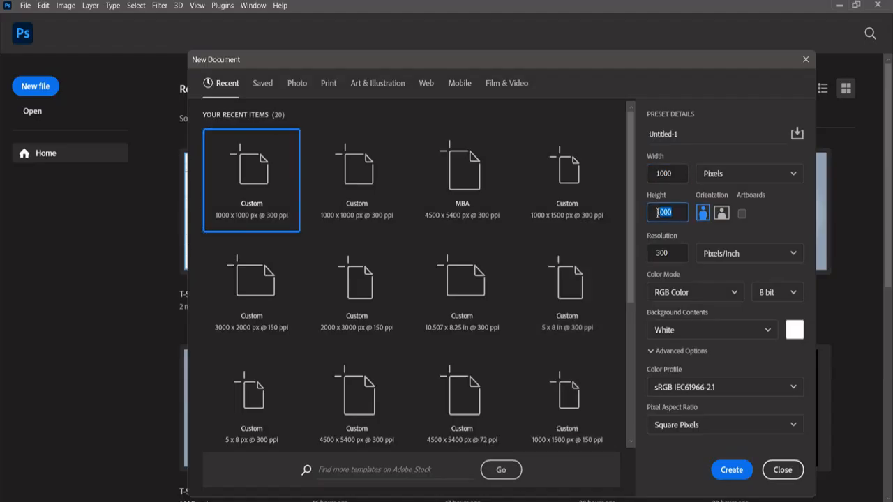
click(671, 255)
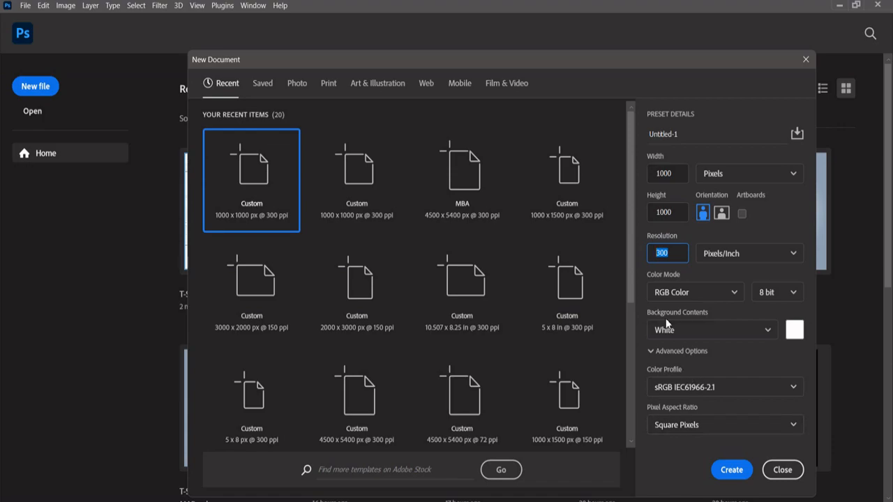
click(730, 470)
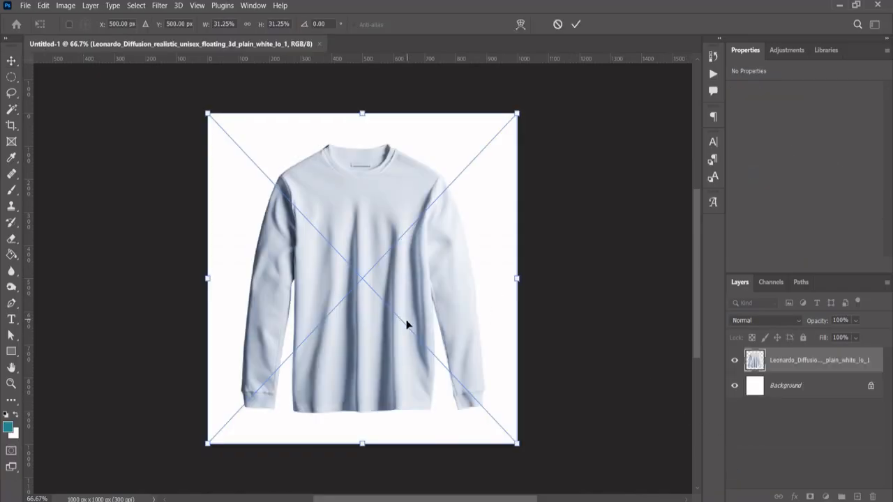
click(576, 24)
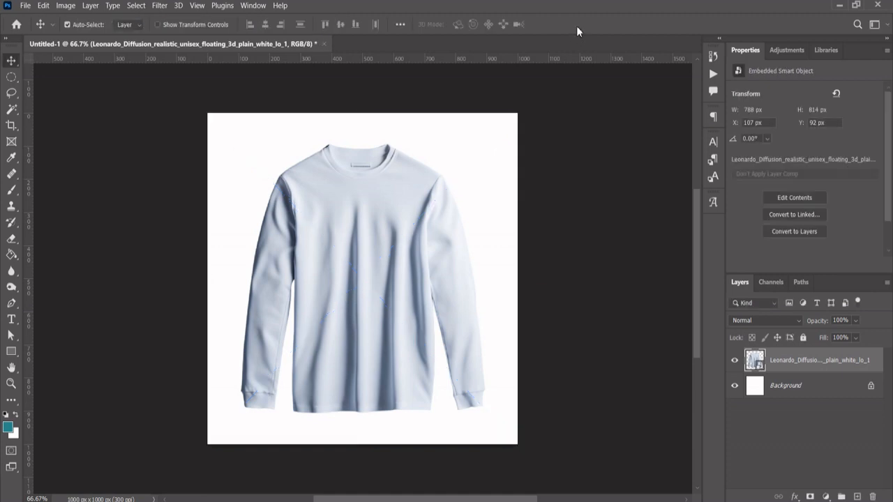
Toggle the Background layer's visibility to check the transparency around the shirt, leaving the layer shown.
click(735, 386)
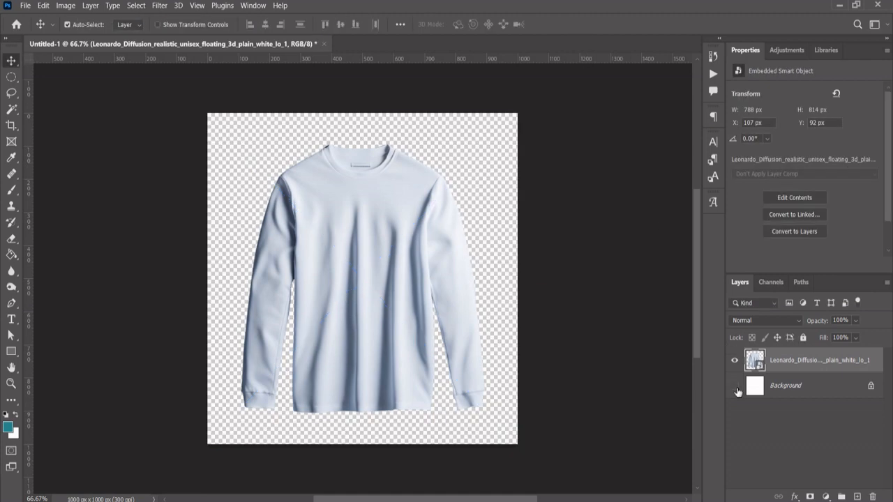
click(735, 386)
click(735, 385)
click(735, 386)
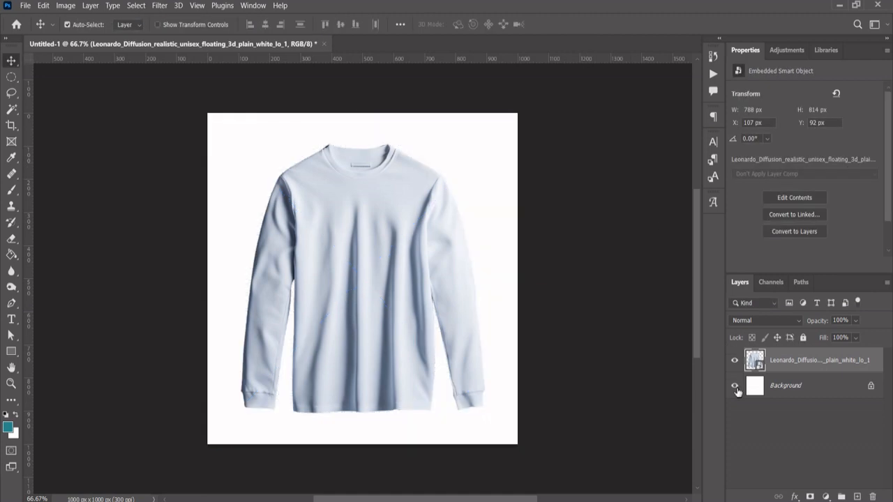
Duplicate the placed shirt layer within the same document, keeping the suggested copy name.
right_click(785, 357)
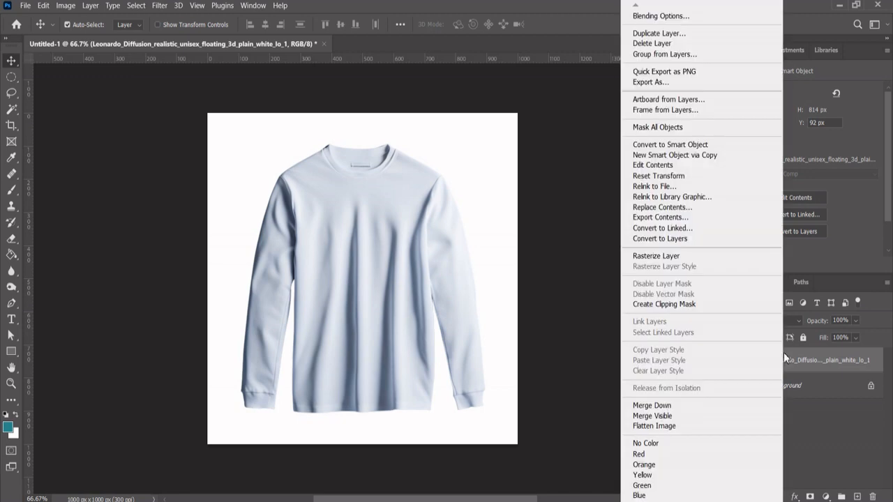
click(659, 33)
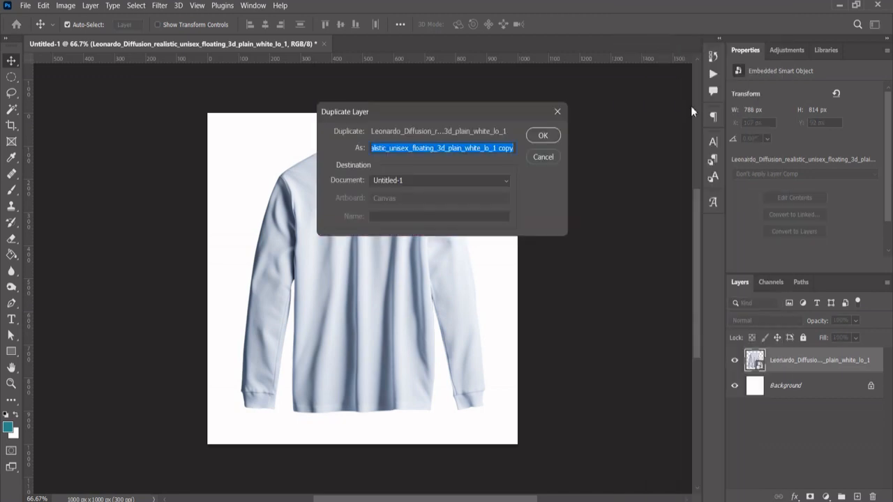
click(543, 136)
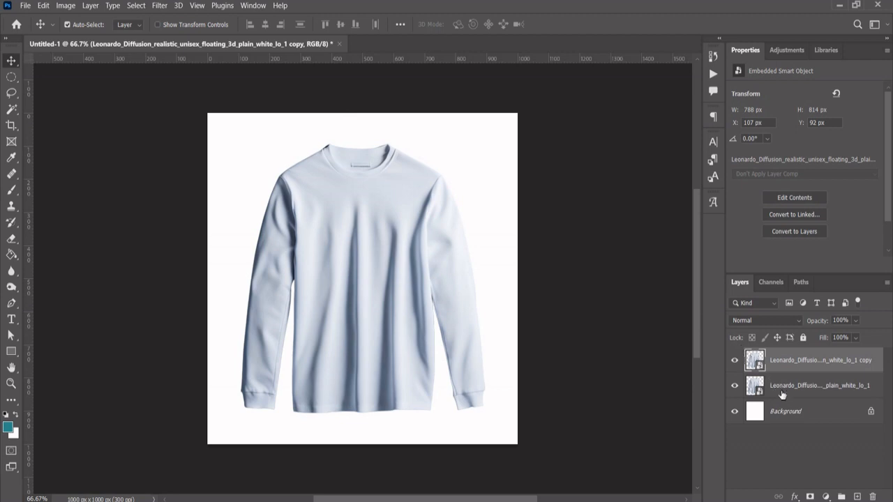
Rename the lower shirt layer to ORIGINAL and lock it completely.
click(782, 395)
double_click(787, 388)
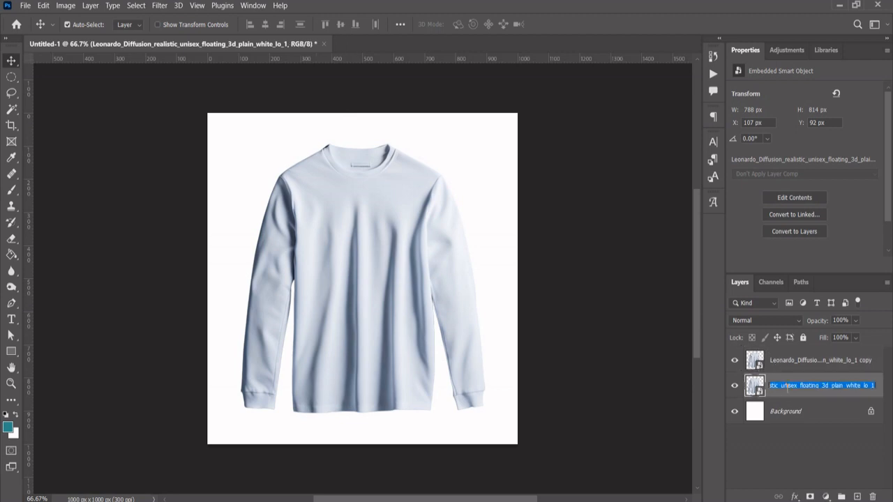
text(0)
text(r)
key(Caps_Lock)
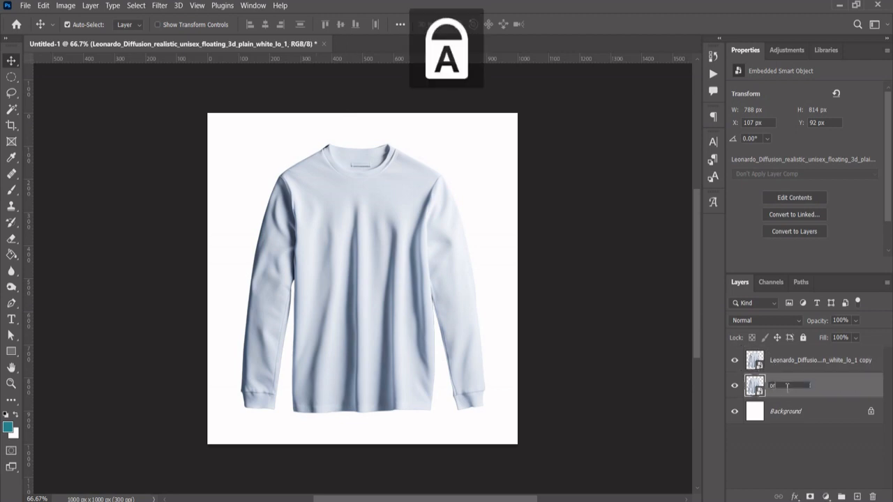
text(ORIGINAL)
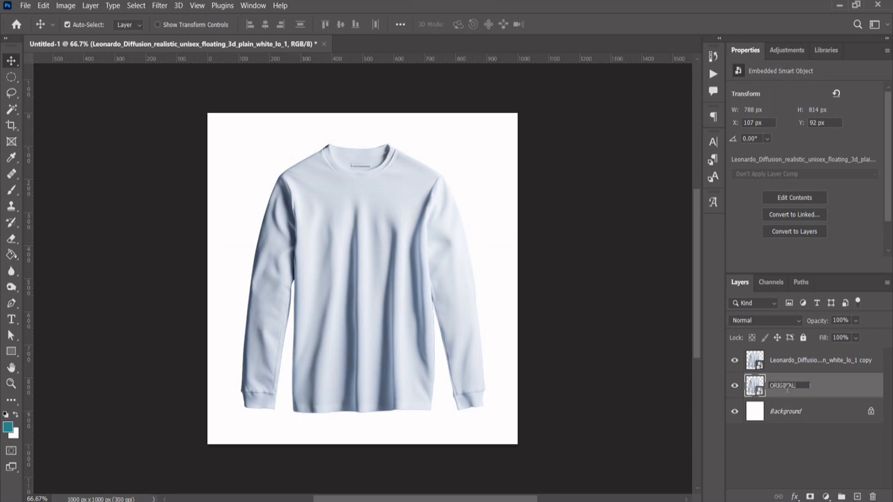
key(Return)
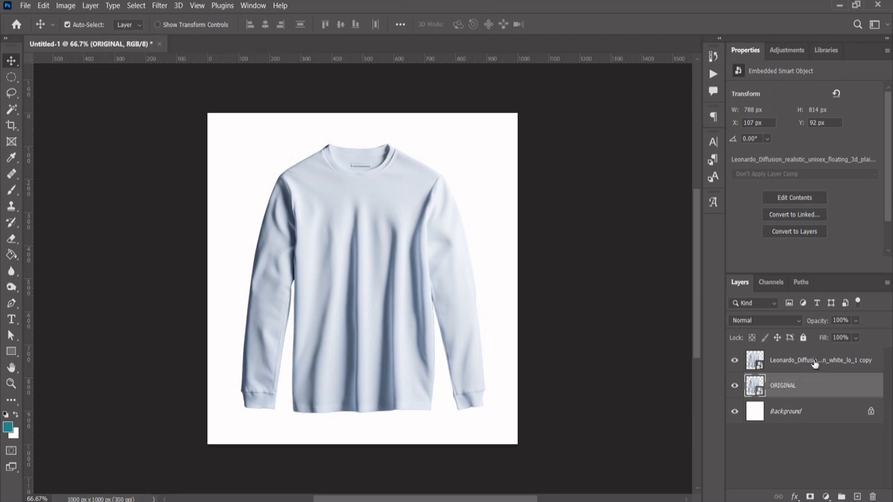
click(803, 338)
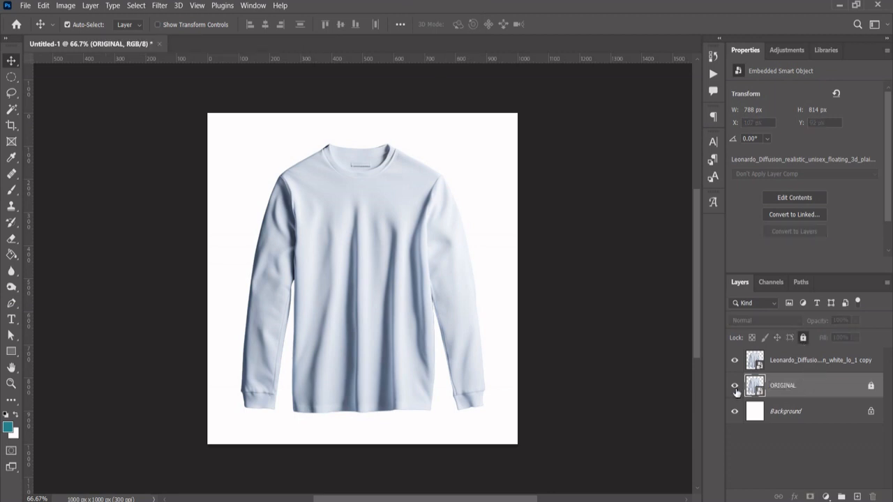
Duplicate the unlocked shirt copy above the ORIGINAL layer within the same document.
click(802, 360)
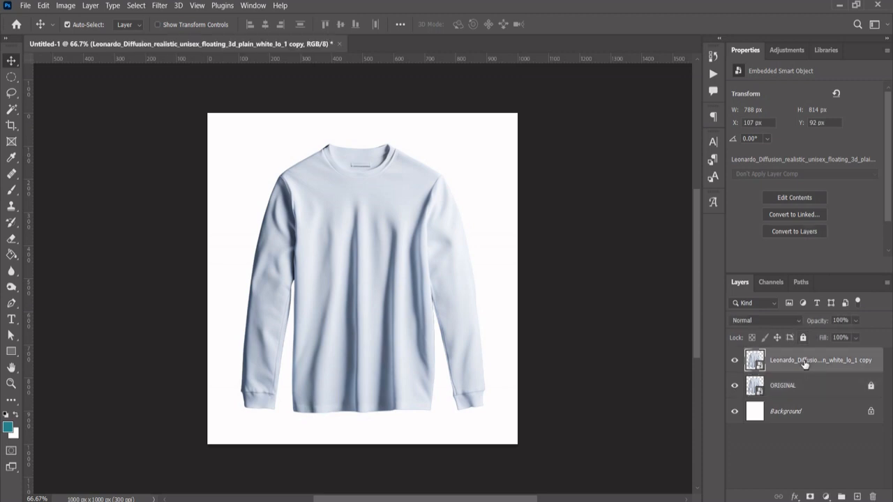
right_click(803, 360)
click(830, 449)
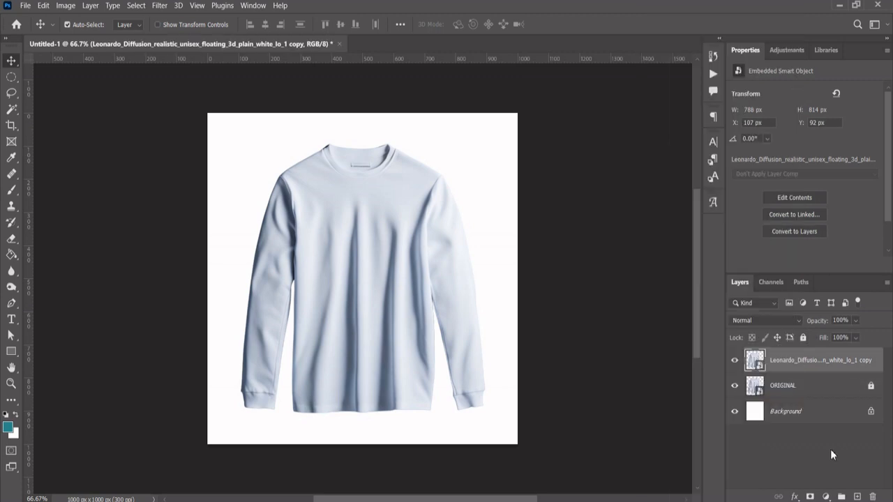
right_click(783, 356)
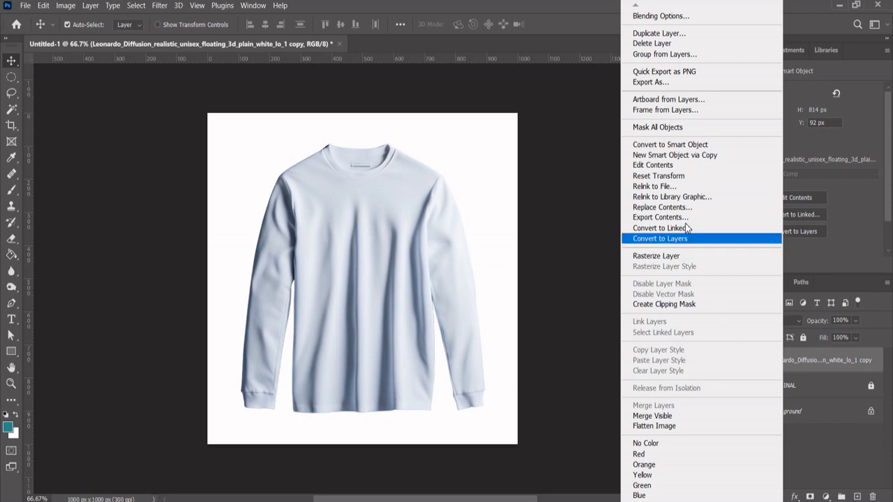
click(654, 39)
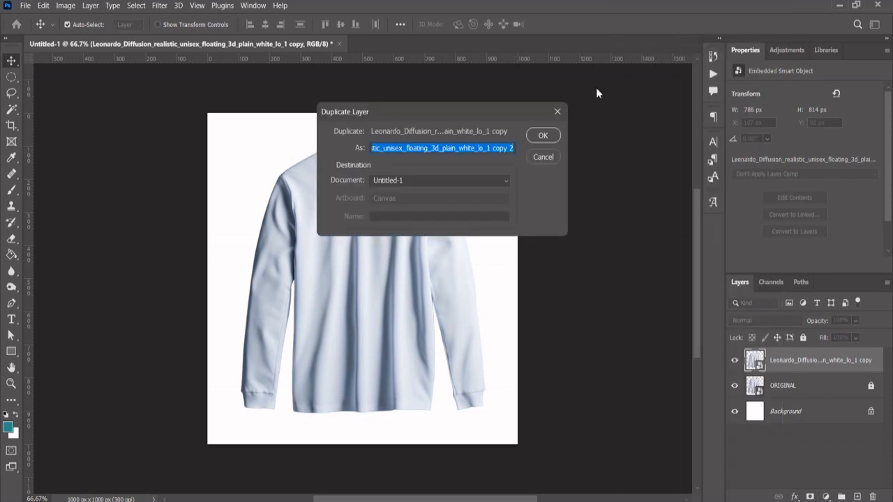
click(544, 136)
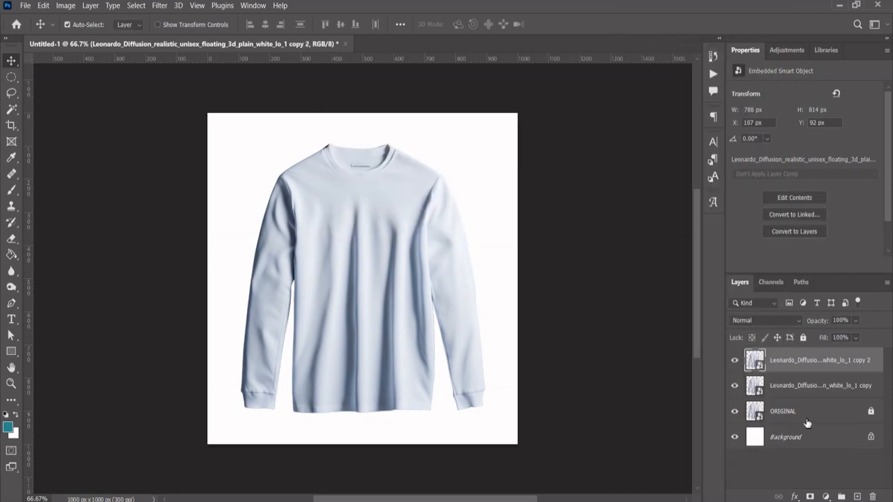
Rename the shirt copy directly above ORIGINAL to T-SHIRT.
double_click(783, 385)
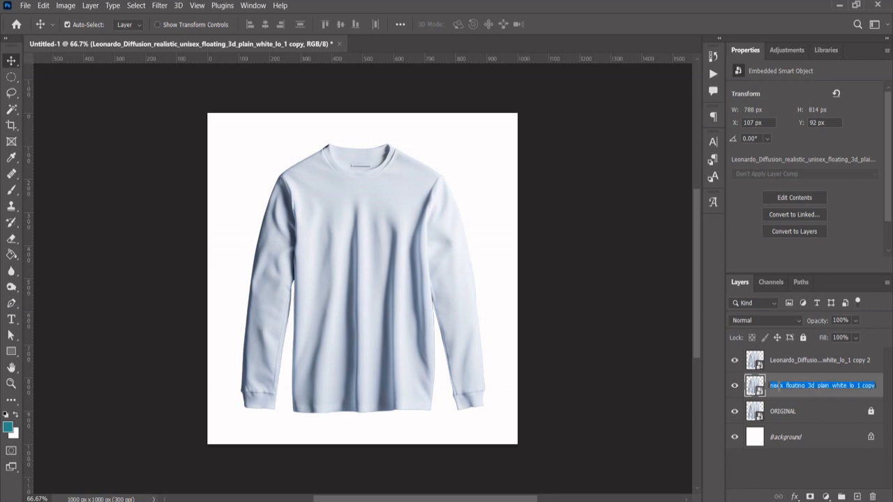
text(T-SHIRT)
key(Return)
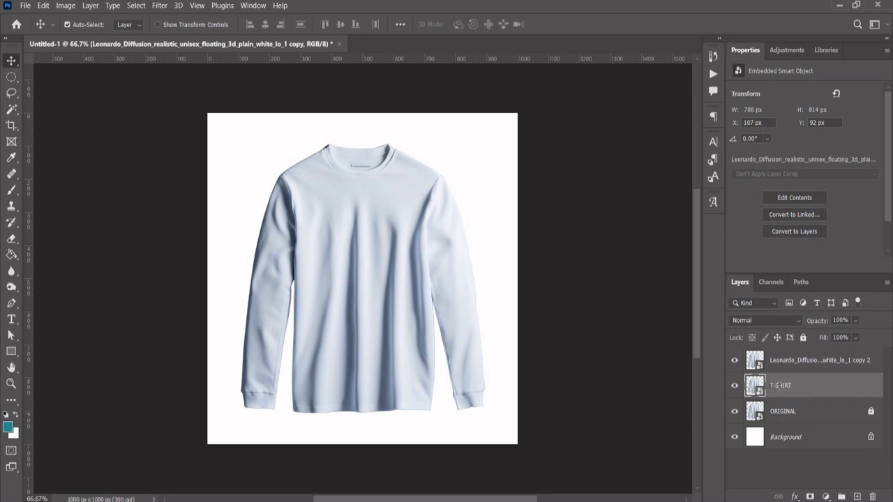
Rasterize the topmost shirt copy and desaturate it to greyscale.
click(796, 369)
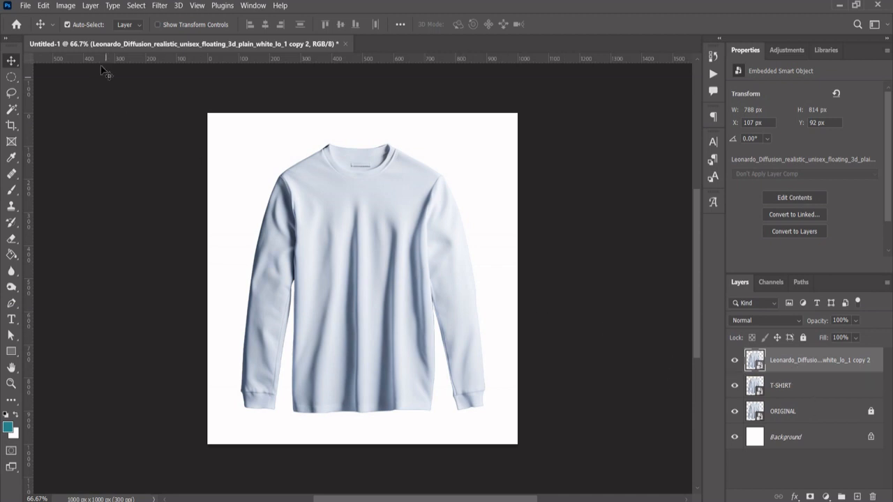
right_click(785, 361)
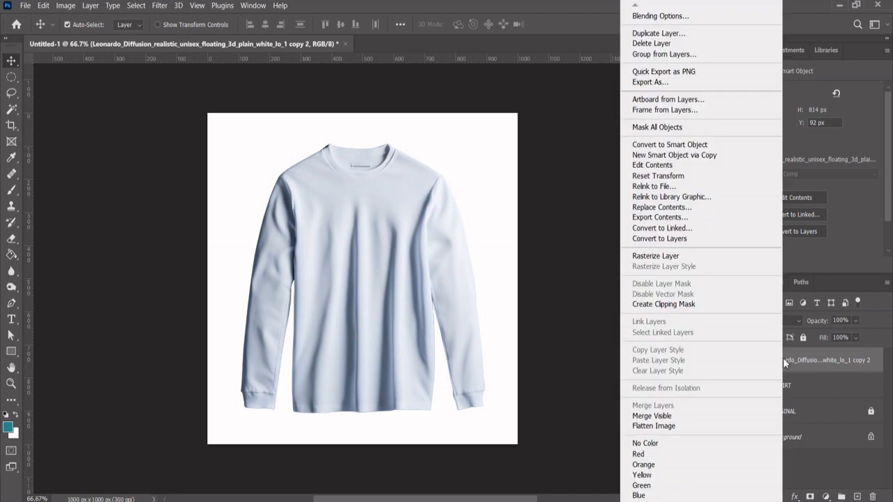
click(656, 256)
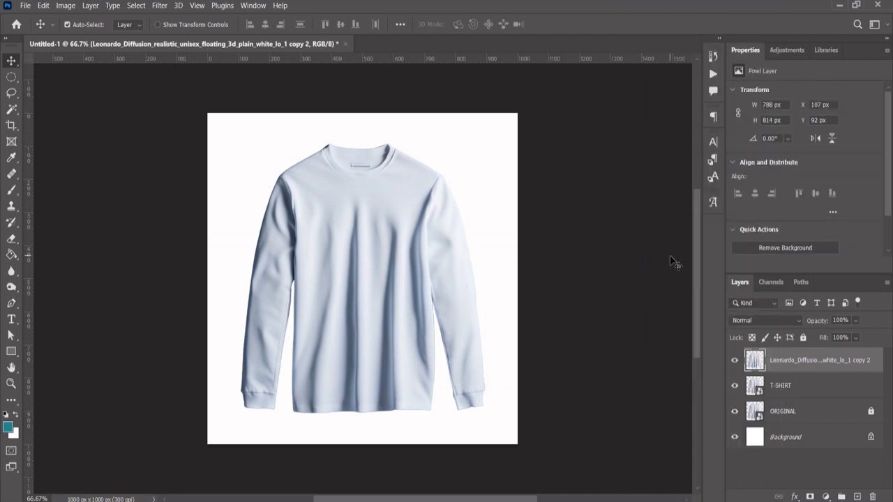
click(71, 7)
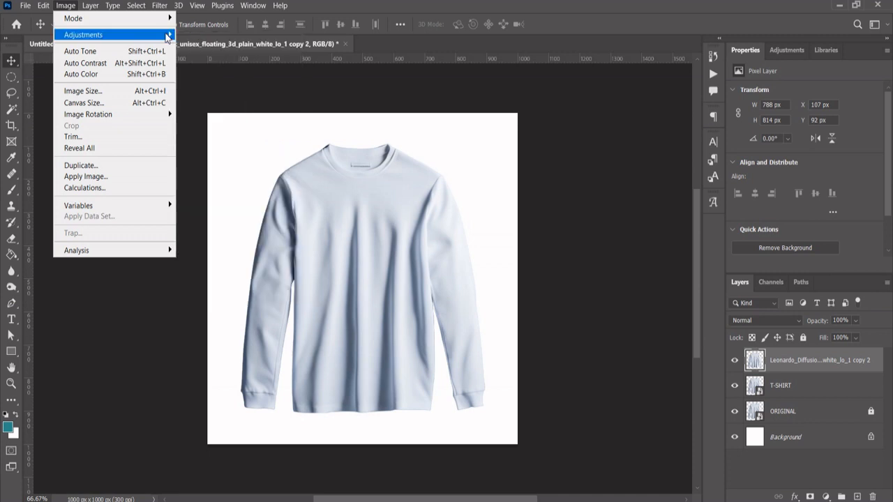
mouse_move(170, 35)
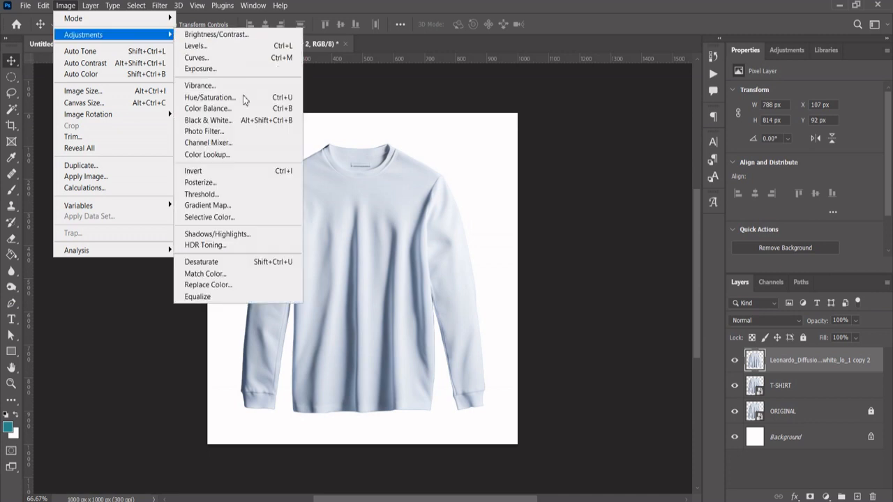
click(231, 269)
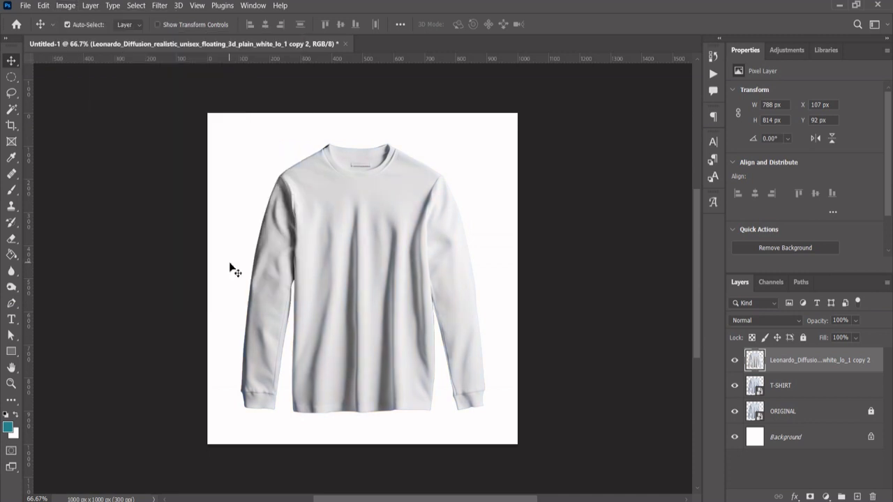
Save the document as a Photoshop file named DISPLACEMENT in the Downloads folder.
click(26, 7)
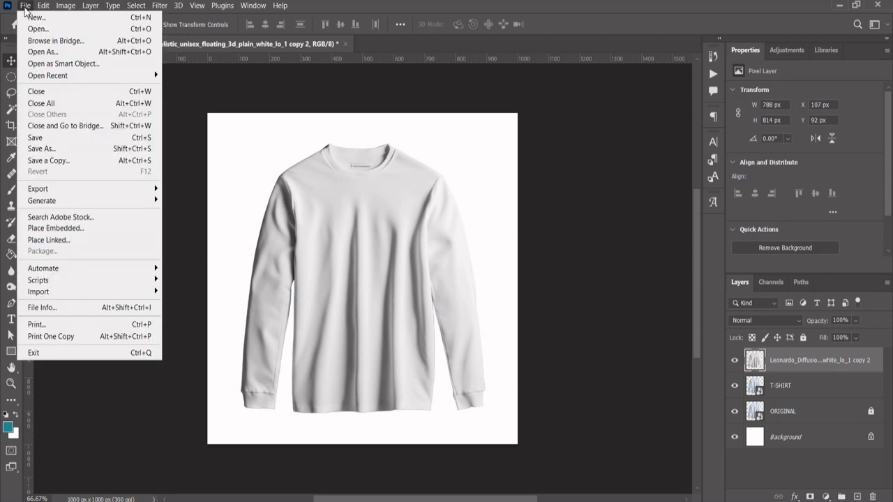
click(39, 150)
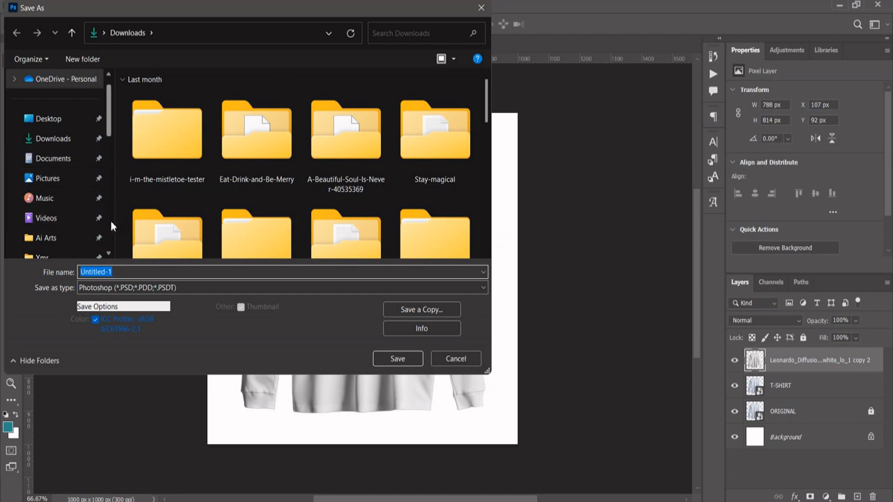
text(DISPA)
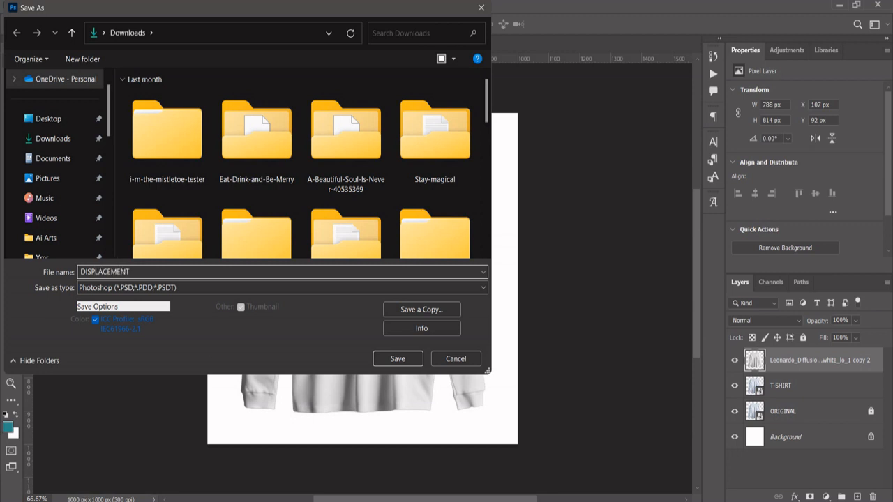
click(398, 358)
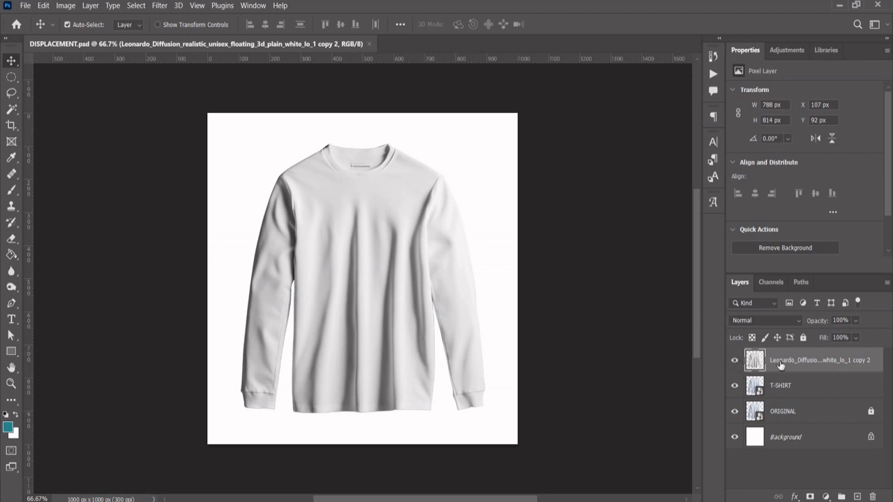
Delete the desaturated shirt copy above the T-SHIRT layer.
drag(780, 364, 873, 496)
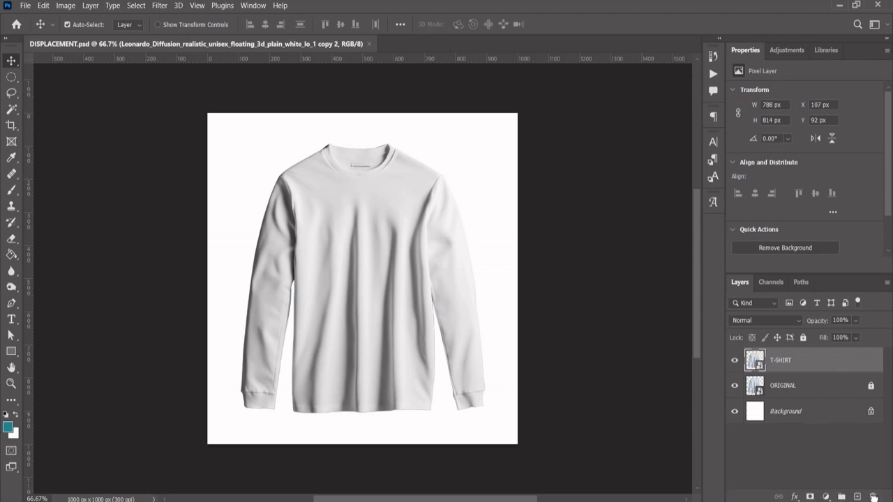
scroll(387, 265, up, 2)
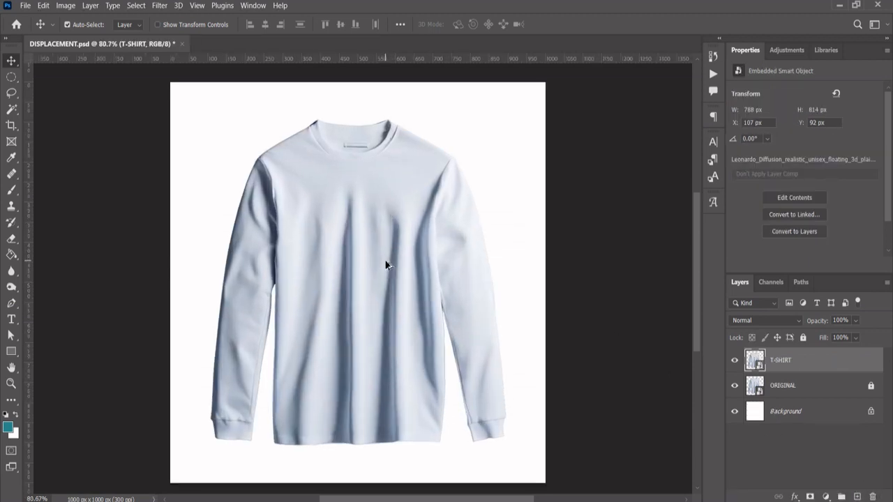
scroll(388, 265, up, 1)
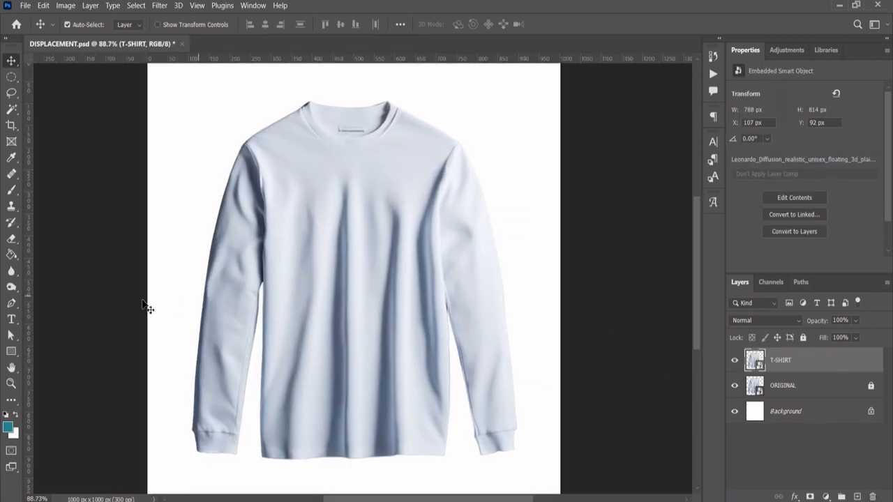
Draw a black (000000) rectangle about 366 × 425 px over the chest of the shirt.
click(8, 427)
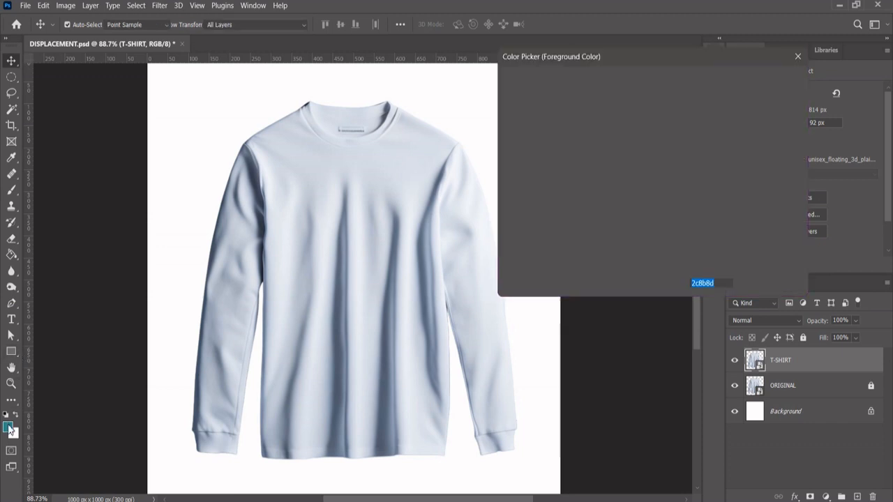
drag(657, 238, 663, 252)
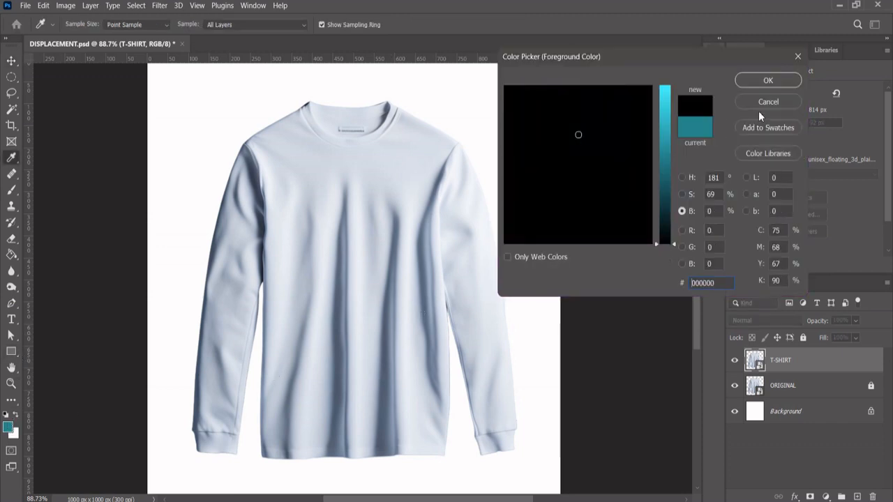
click(768, 80)
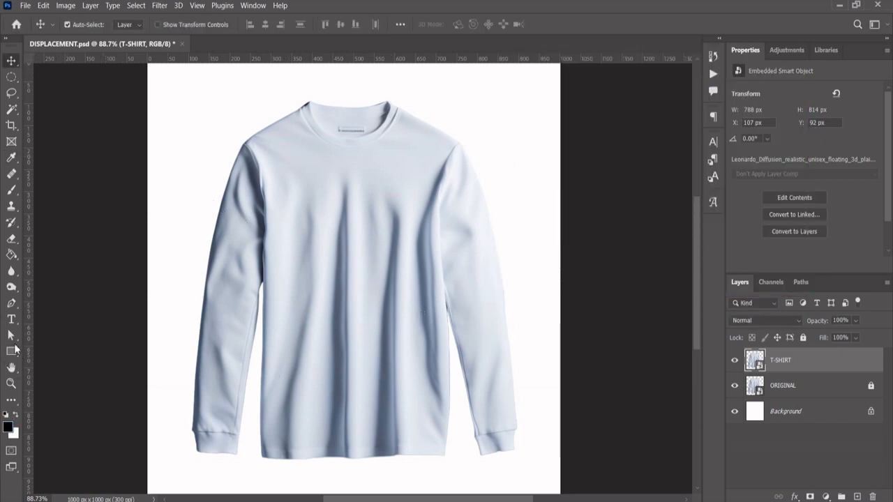
click(9, 352)
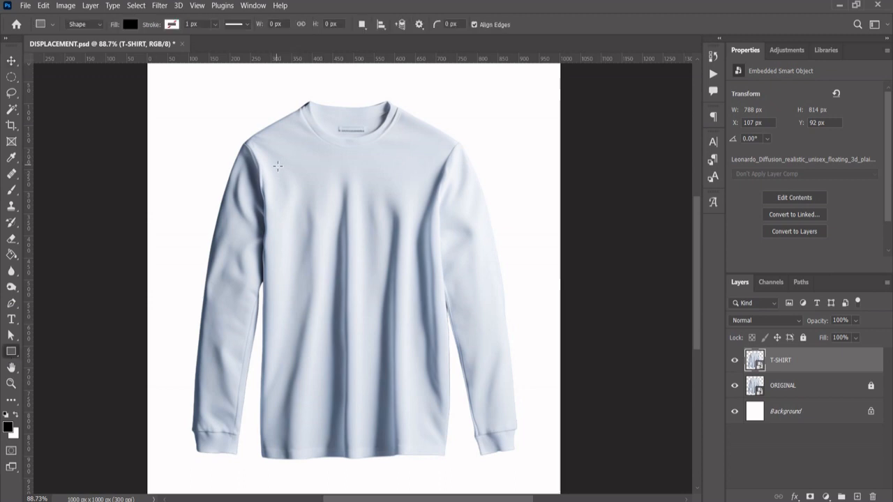
drag(278, 165, 428, 352)
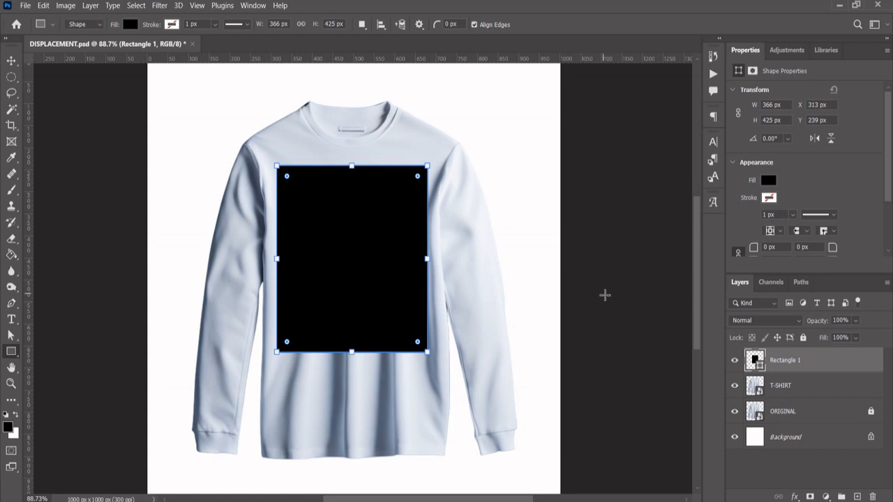
Convert the Rectangle 1 layer to a smart object and open its contents for editing.
right_click(791, 360)
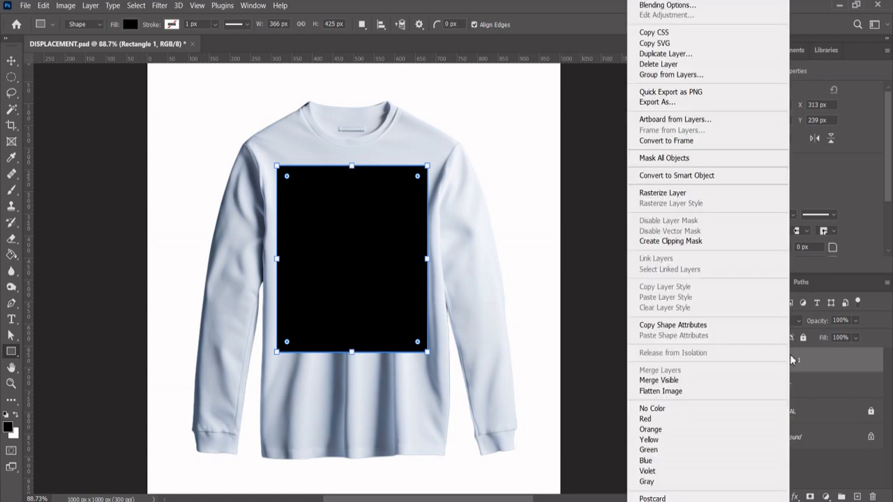
click(670, 180)
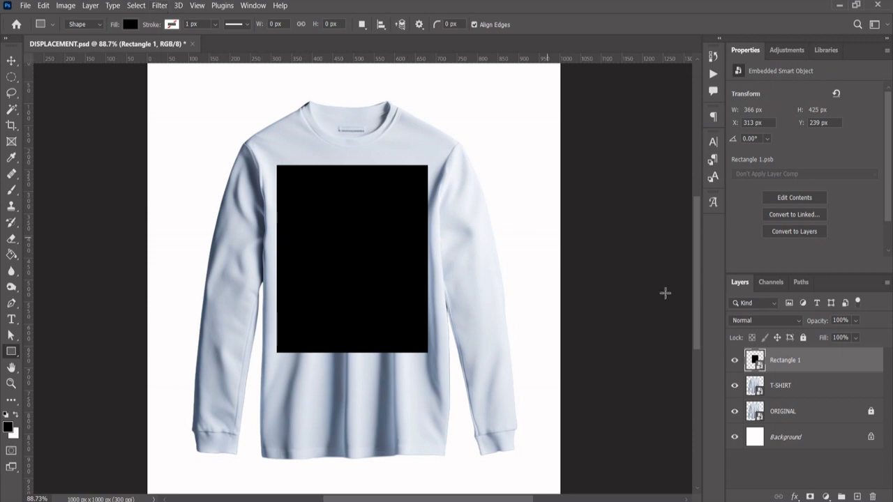
double_click(761, 362)
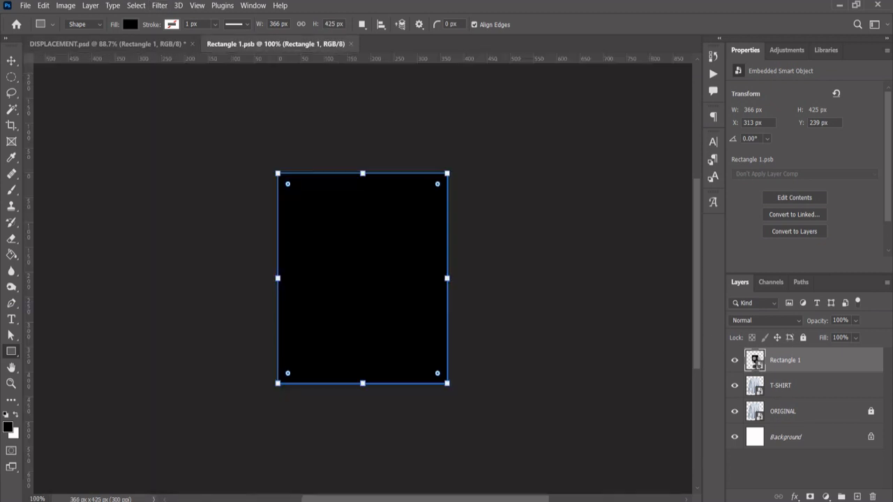
click(160, 44)
click(228, 44)
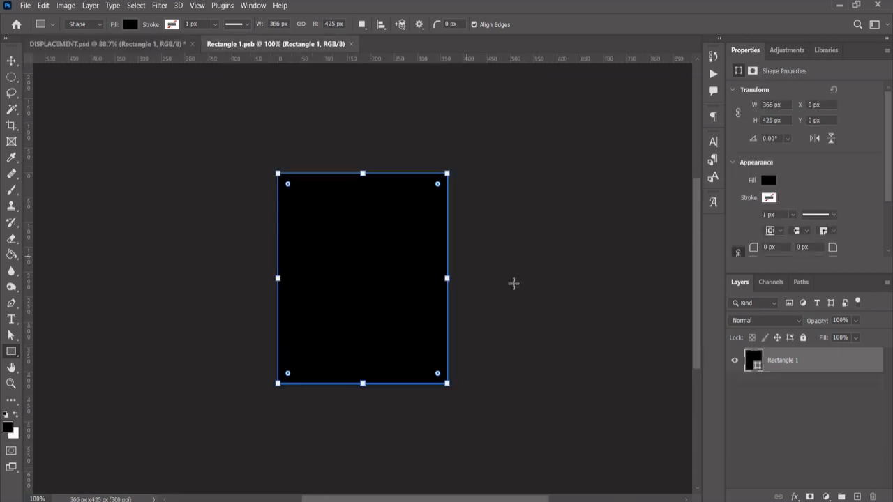
Hide the black rectangle and add the text DESIGN in 22 pt College Block near the top of the canvas.
click(736, 368)
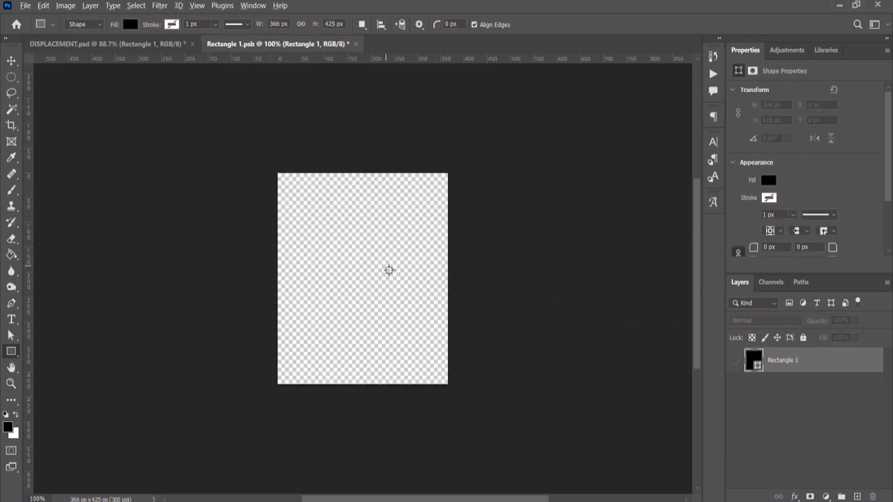
scroll(389, 270, up, 5)
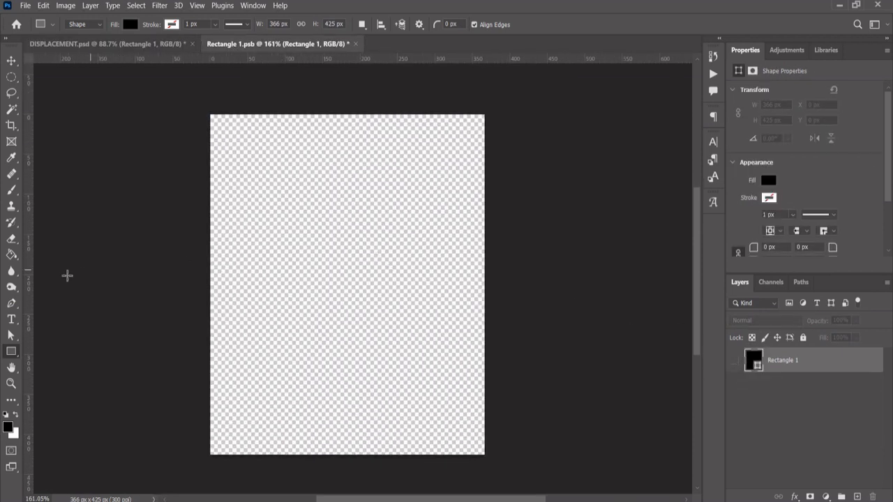
click(11, 320)
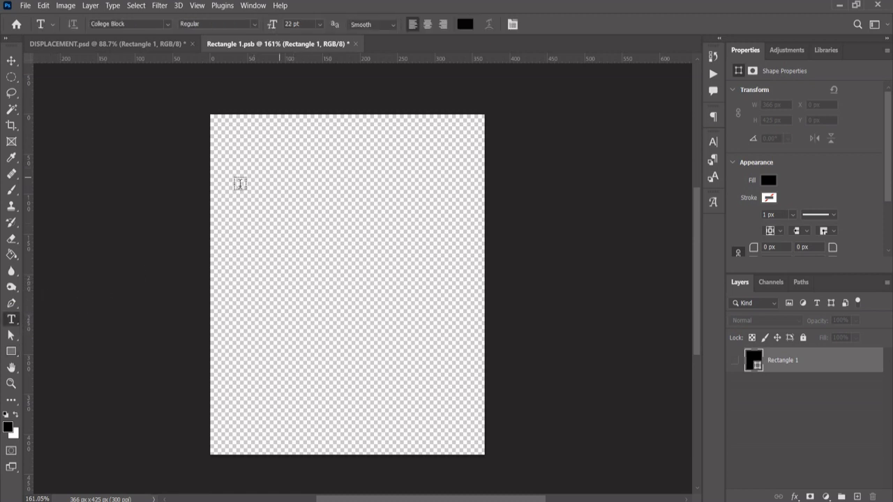
click(241, 180)
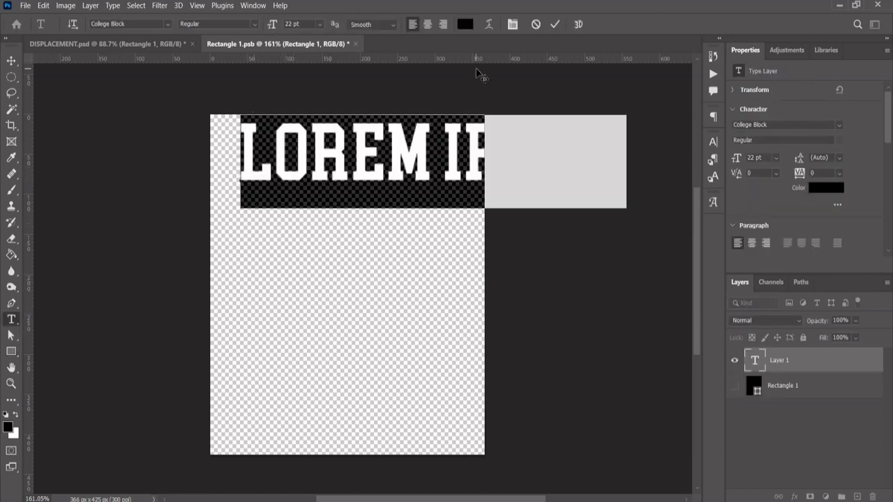
text(DESIGN)
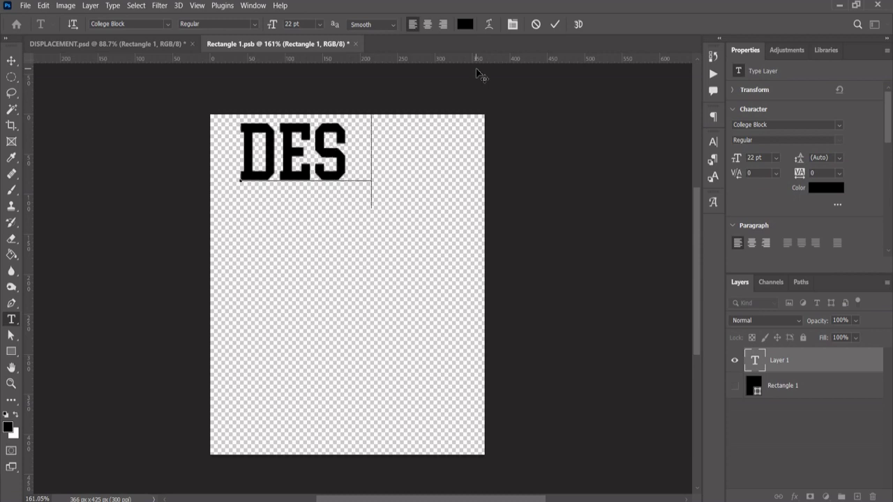
click(554, 25)
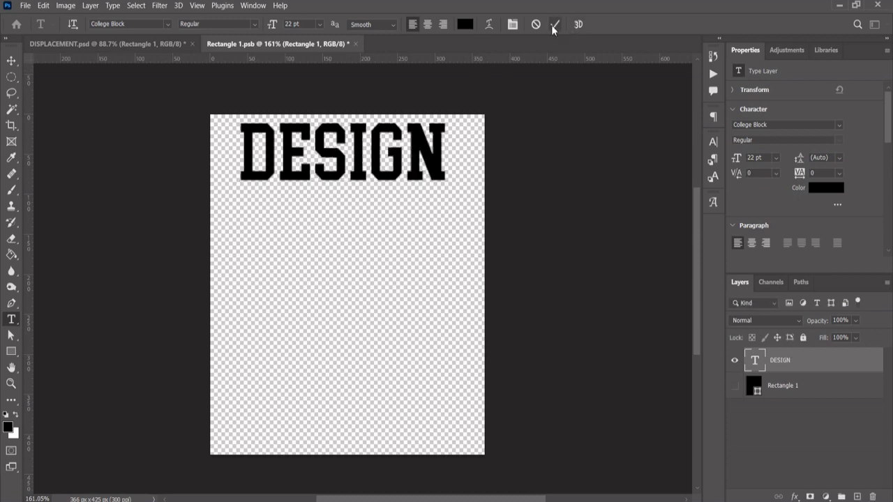
Scale the DESIGN text to about 126% and position it across the top of the canvas.
click(11, 61)
drag(368, 183, 369, 197)
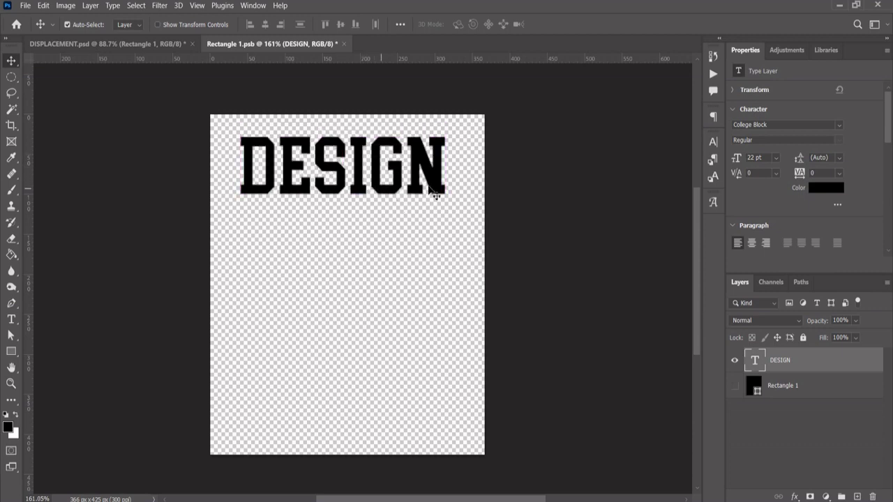
key(ctrl+t)
mouse_move(453, 183)
mouse_down()
mouse_move(466, 181)
mouse_move(457, 197)
mouse_move(484, 184)
mouse_move(468, 182)
mouse_up()
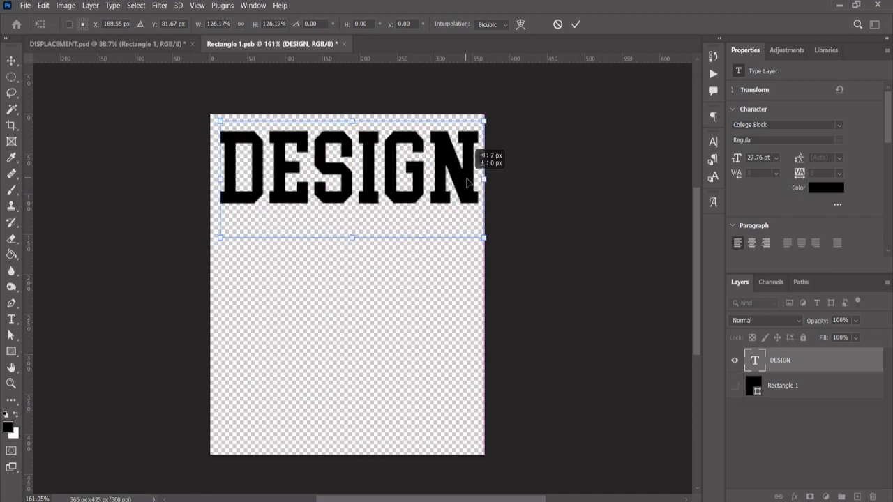
key(Left)
key(Left)
key(Left)
key(Left)
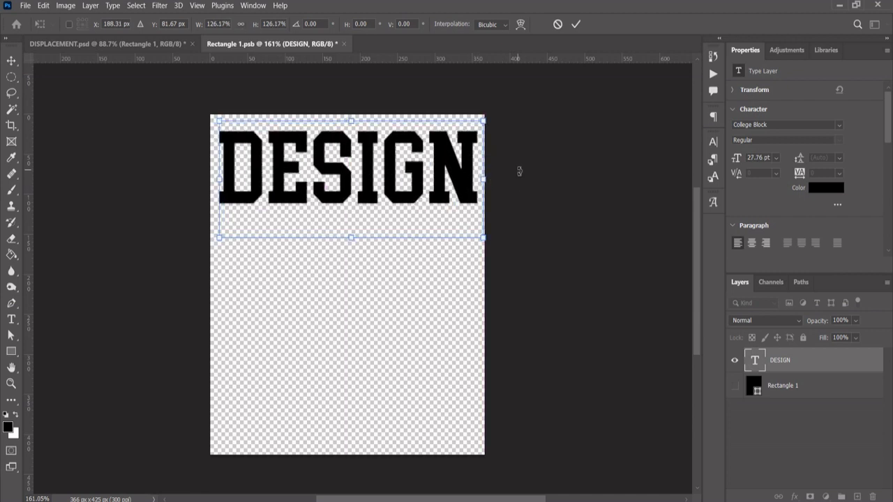
key(Up)
key(Up)
key(Up)
key(Up)
key(Up)
key(Up)
key(Up)
key(Up)
key(Up)
key(Up)
key(Up)
key(Up)
key(Up)
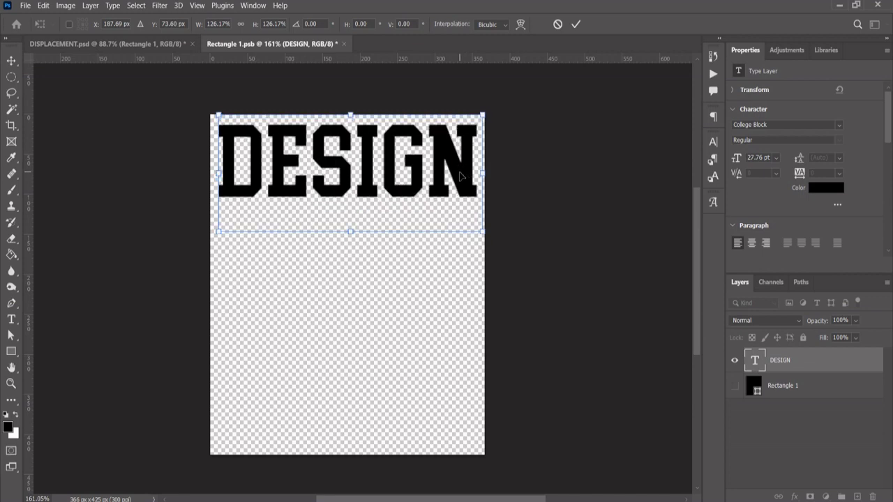
click(575, 25)
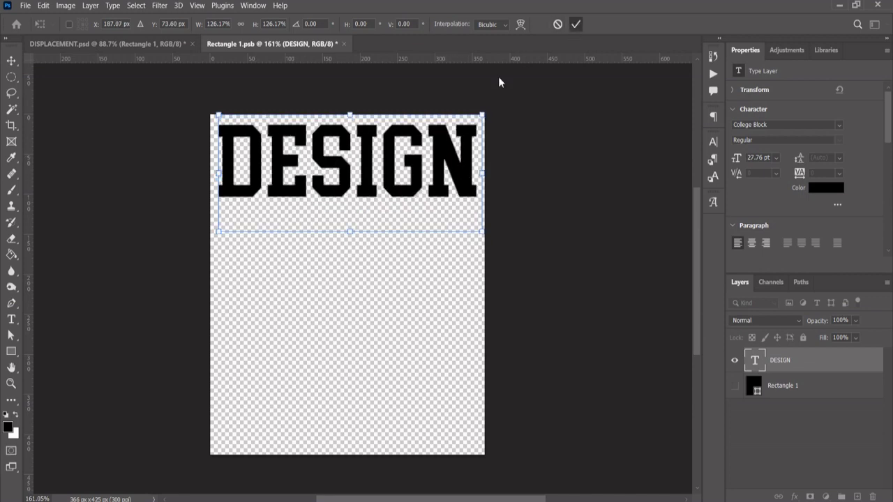
Stack two copies of the DESIGN text evenly below the original and save the smart object contents.
drag(391, 148, 379, 230)
drag(383, 263, 385, 357)
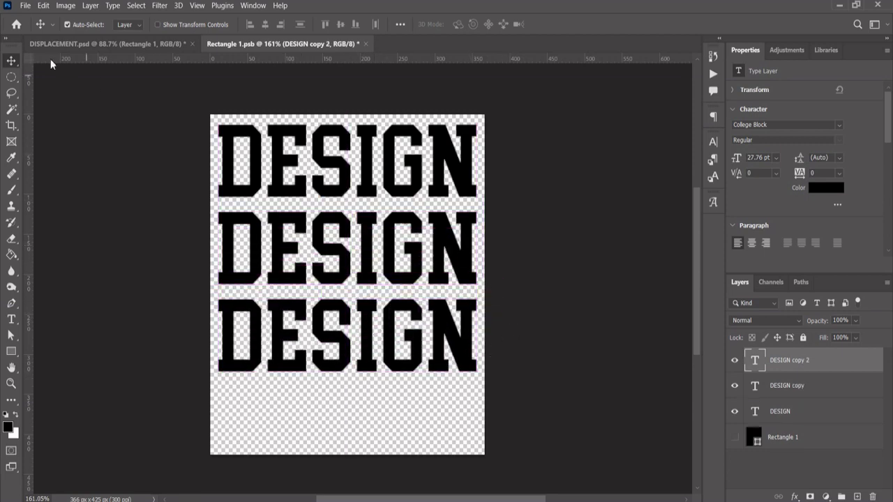
click(26, 6)
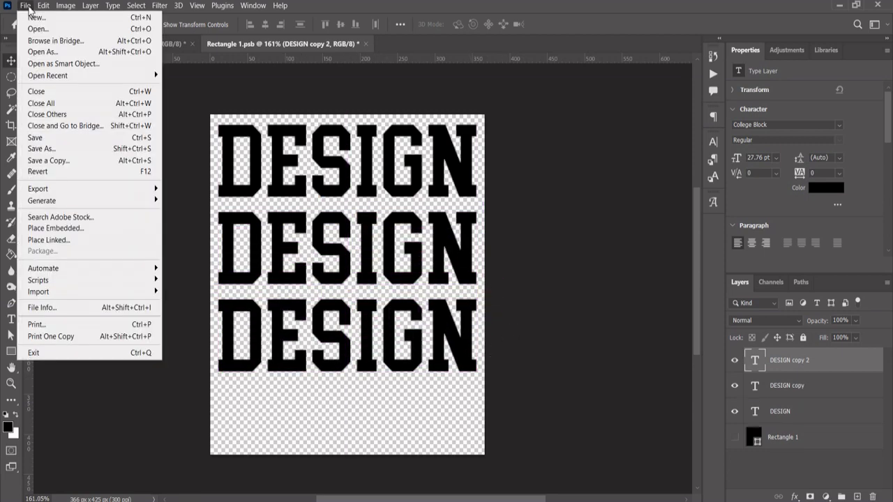
click(49, 136)
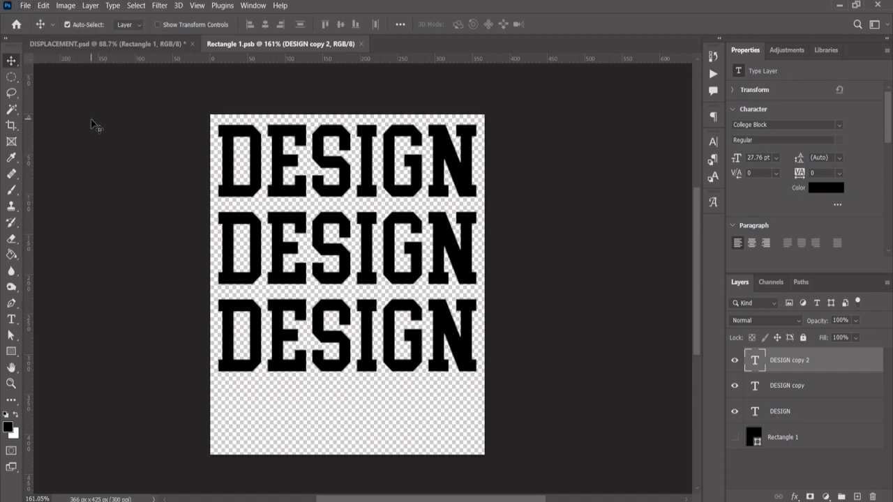
Return to DISPLACEMENT.psd and examine the lettering on the shirt up close.
click(122, 45)
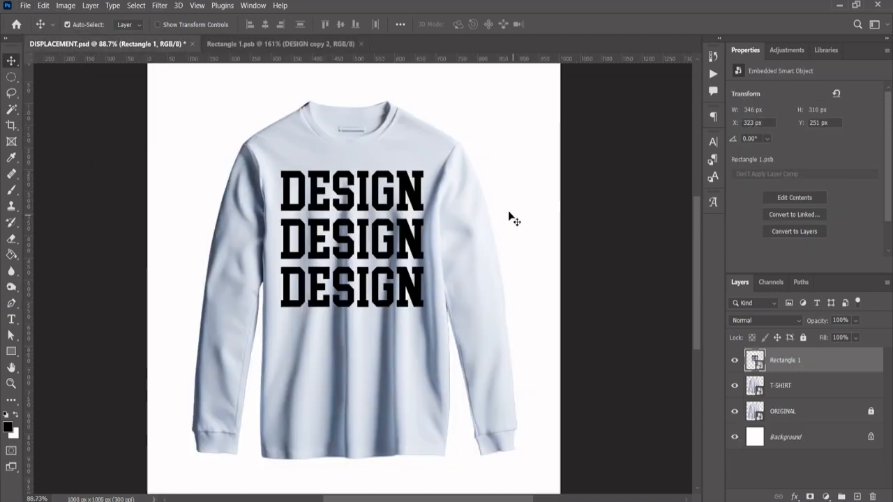
scroll(412, 213, up, 1)
scroll(407, 207, up, 2)
scroll(407, 208, down, 3)
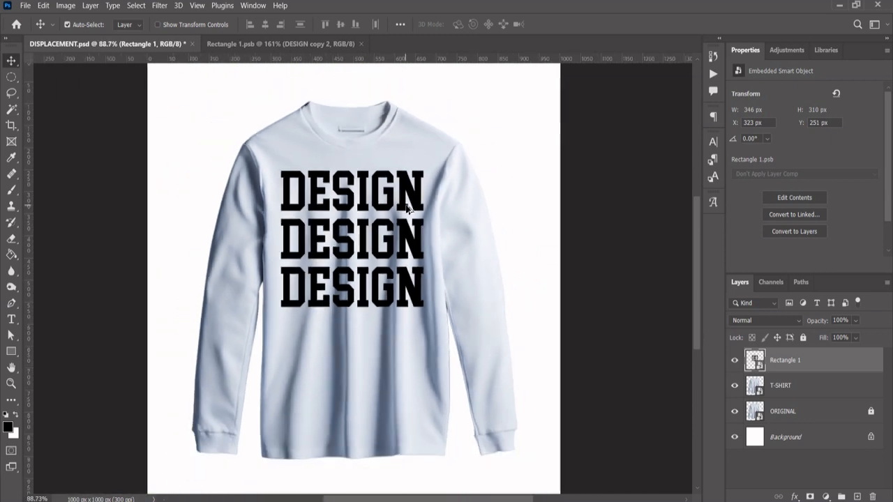
scroll(407, 208, up, 4)
scroll(409, 210, down, 2)
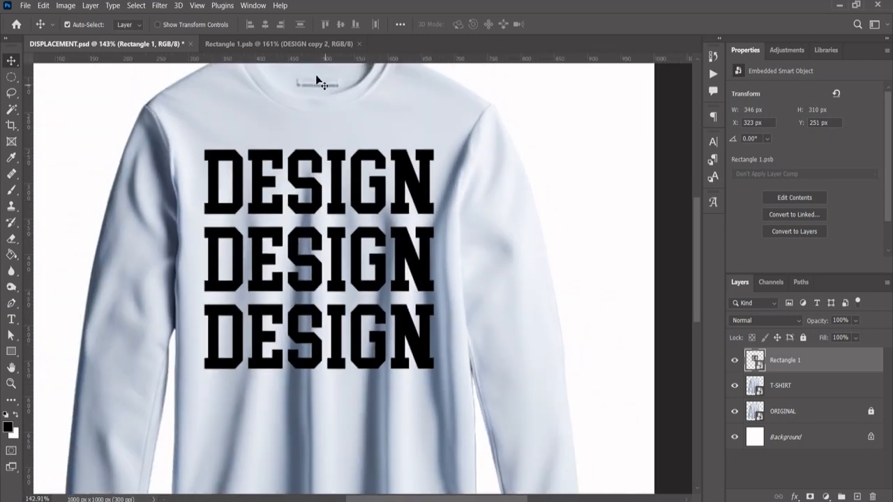
Switch to the Rectangle 1.psb document and convert its three DESIGN text layers into one smart object.
click(307, 44)
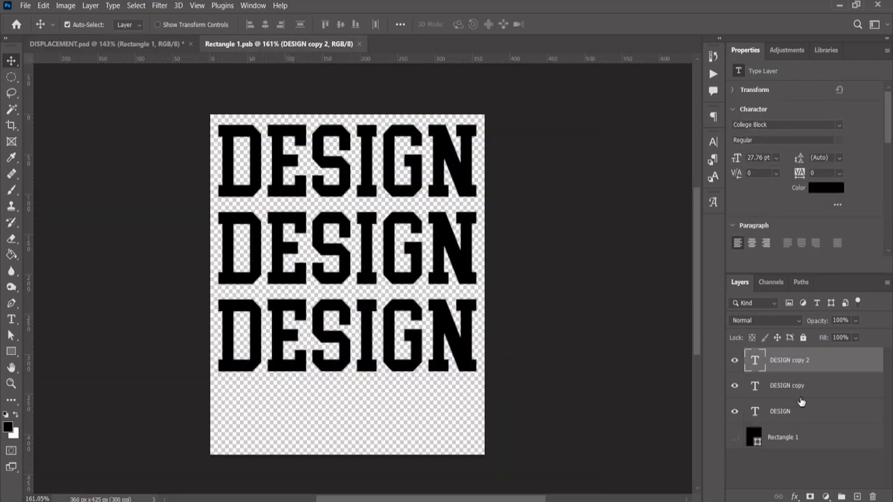
shift+click(794, 411)
right_click(794, 411)
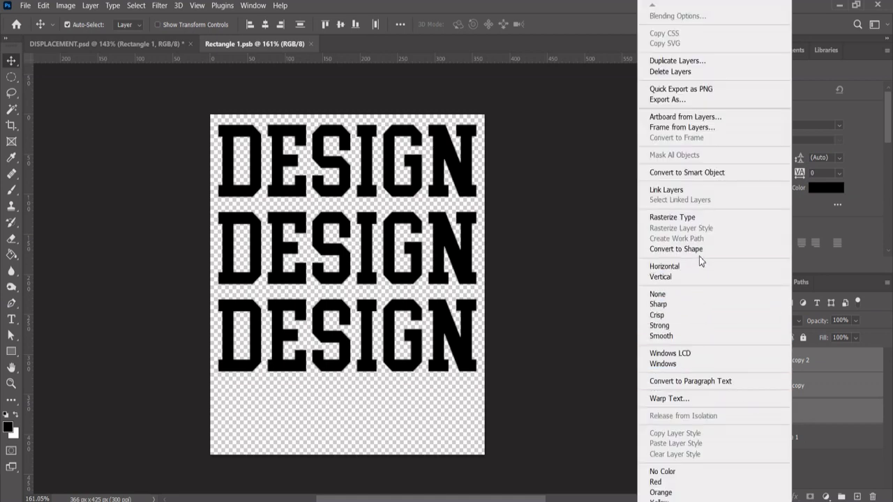
click(705, 173)
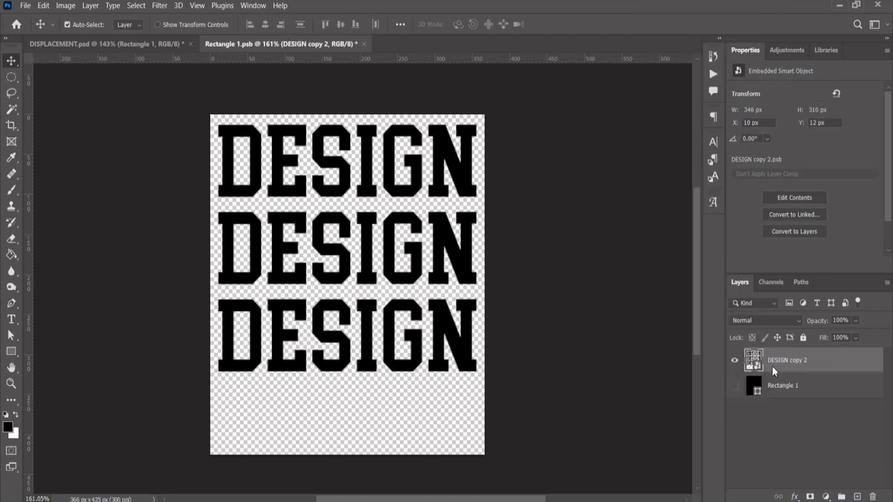
Apply a Color Overlay in dark blue 2f435c to the combined DESIGN lettering smart object.
right_click(771, 366)
click(666, 19)
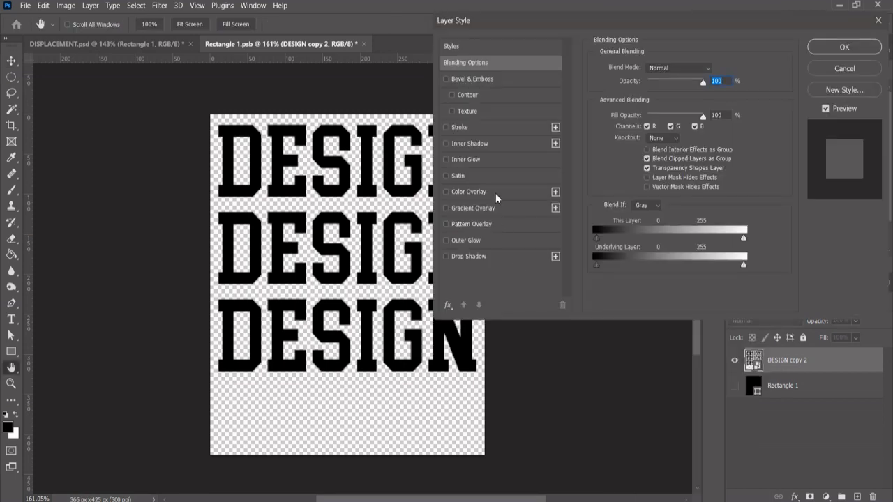
click(495, 192)
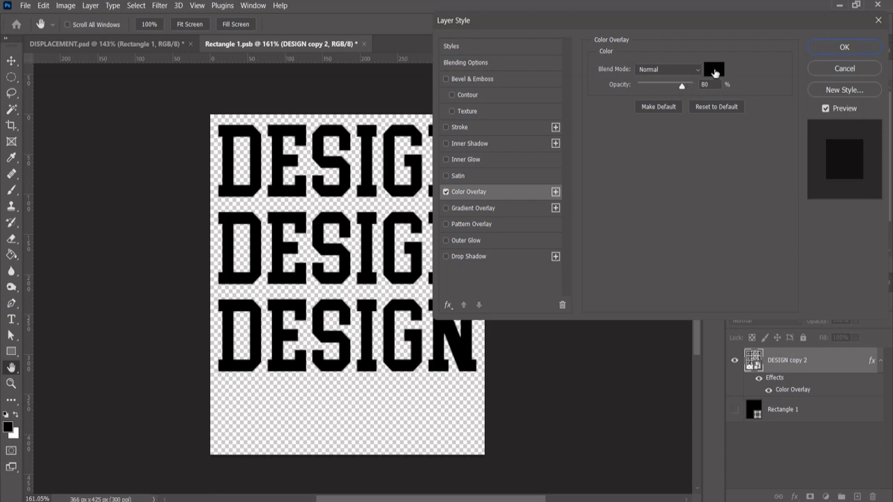
click(714, 70)
click(664, 183)
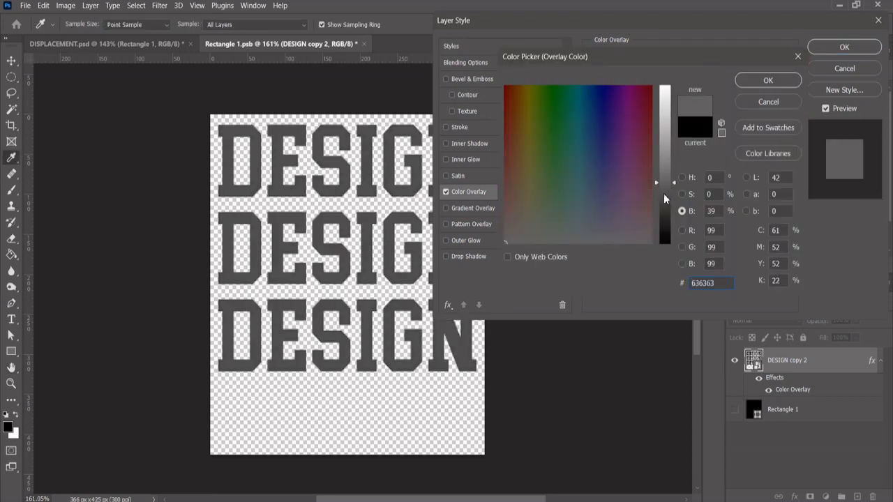
mouse_move(663, 193)
mouse_down()
mouse_move(582, 189)
mouse_move(588, 155)
mouse_move(616, 147)
mouse_move(616, 197)
mouse_move(630, 185)
mouse_move(595, 179)
mouse_move(593, 165)
mouse_up()
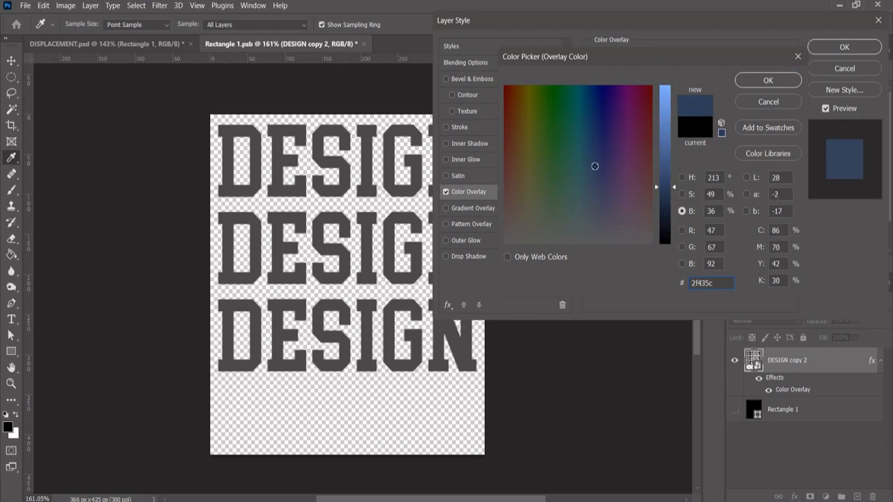
click(782, 78)
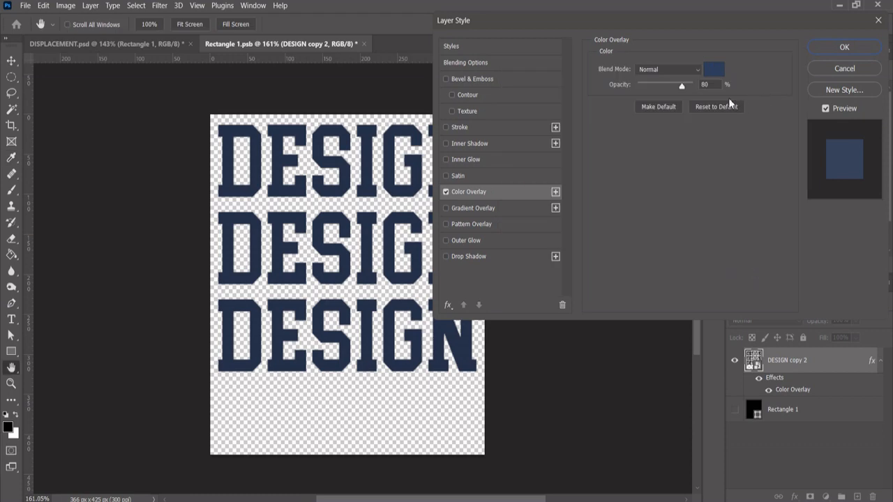
click(845, 52)
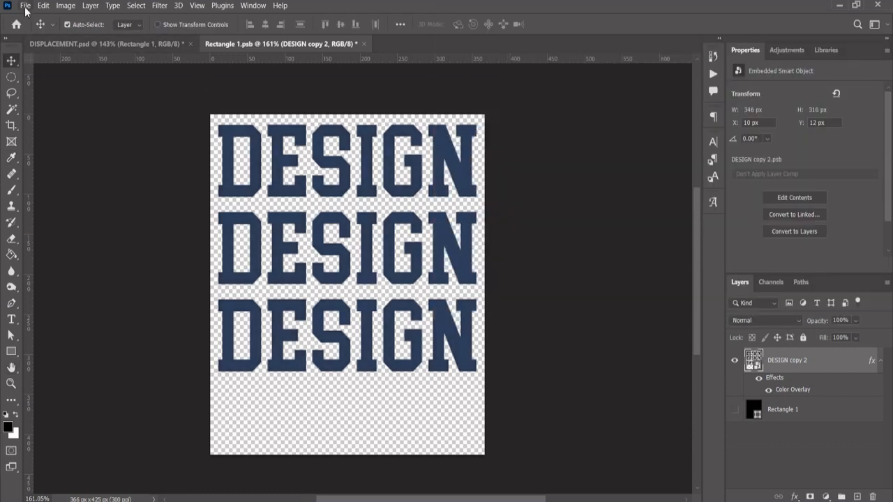
Save the recolored smart object contents to update DISPLACEMENT.psd and close Rectangle 1.psb.
click(25, 6)
click(42, 138)
click(102, 44)
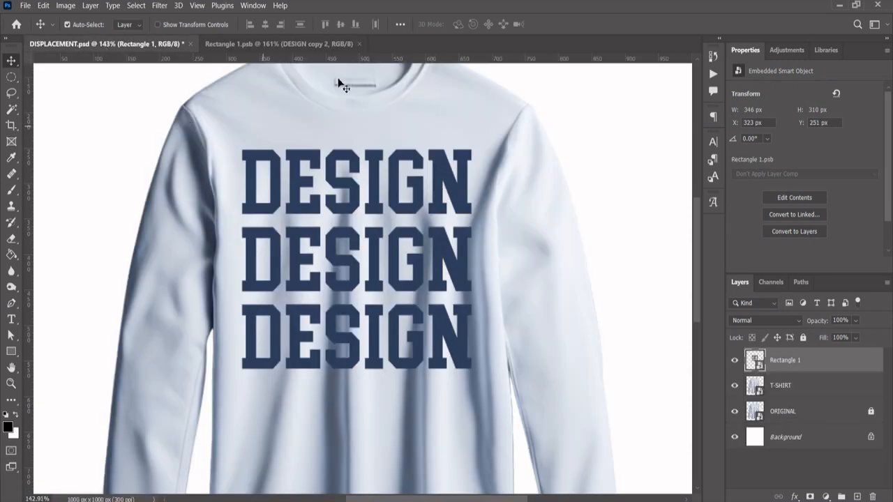
click(359, 44)
Rename the Rectangle 1 smart object layer in DISPLACEMENT.psd as DESIGN.
scroll(440, 168, down, 4)
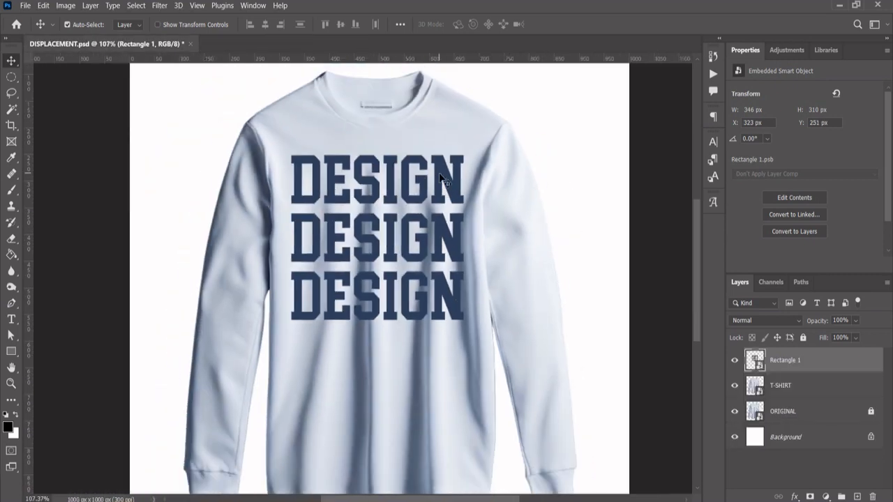
scroll(440, 171, up, 4)
scroll(440, 178, down, 2)
scroll(440, 178, up, 4)
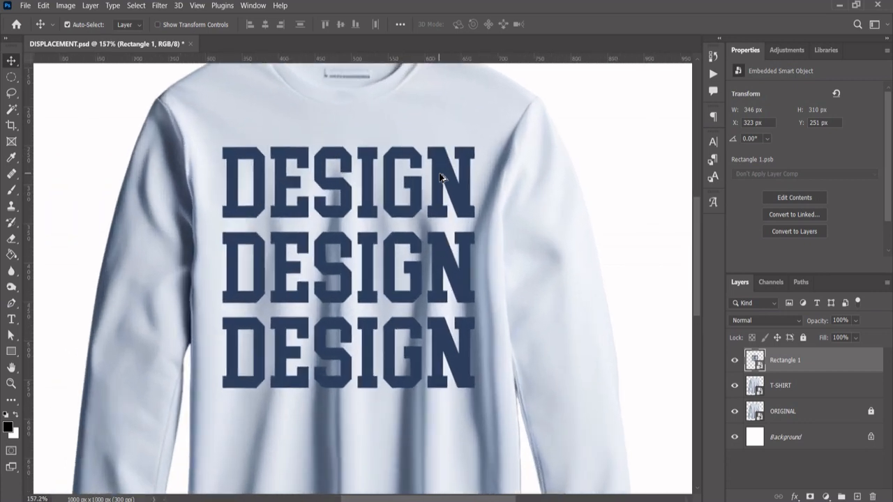
double_click(789, 361)
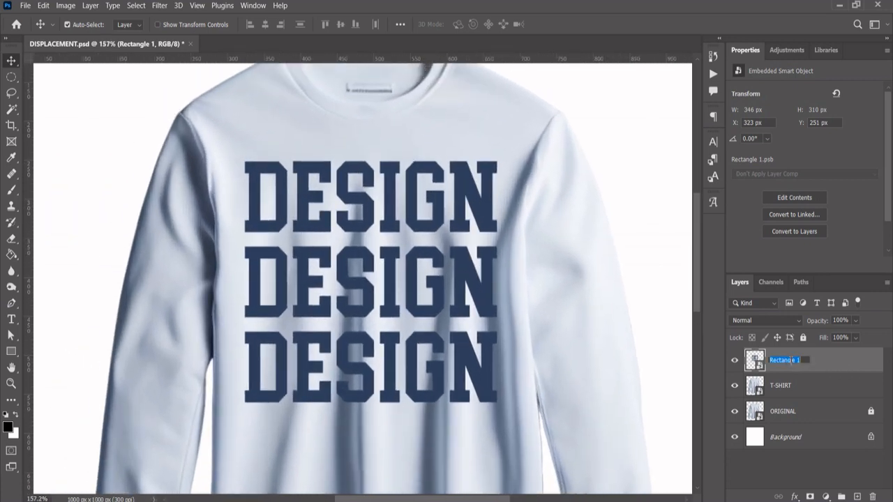
text(DESIGN)
key(Return)
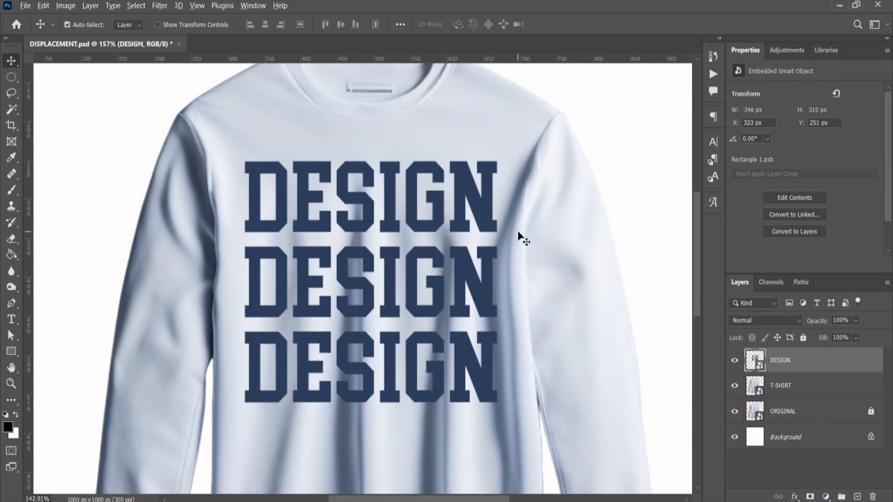
Apply the Displace filter to the DESIGN layer with horizontal and vertical scale 3, using the DISPLACEMENT file as the map.
scroll(519, 232, down, 3)
scroll(519, 233, up, 2)
drag(572, 246, 559, 259)
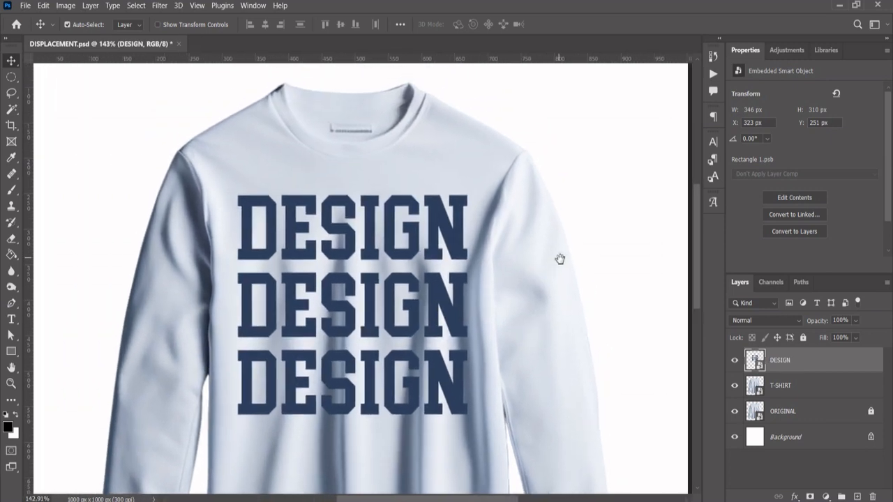
click(161, 6)
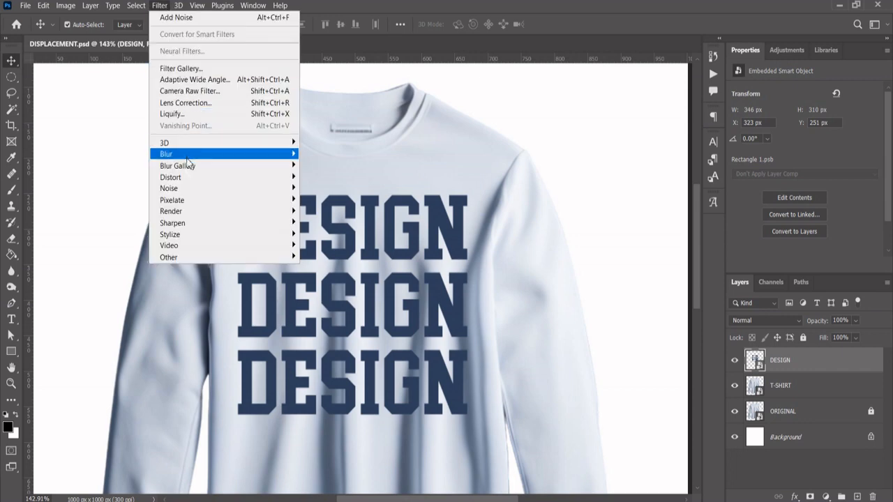
mouse_move(188, 180)
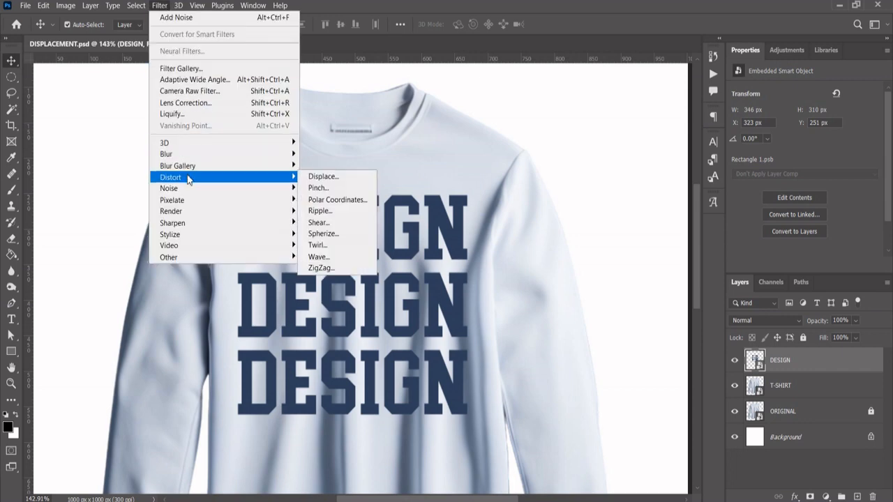
click(322, 177)
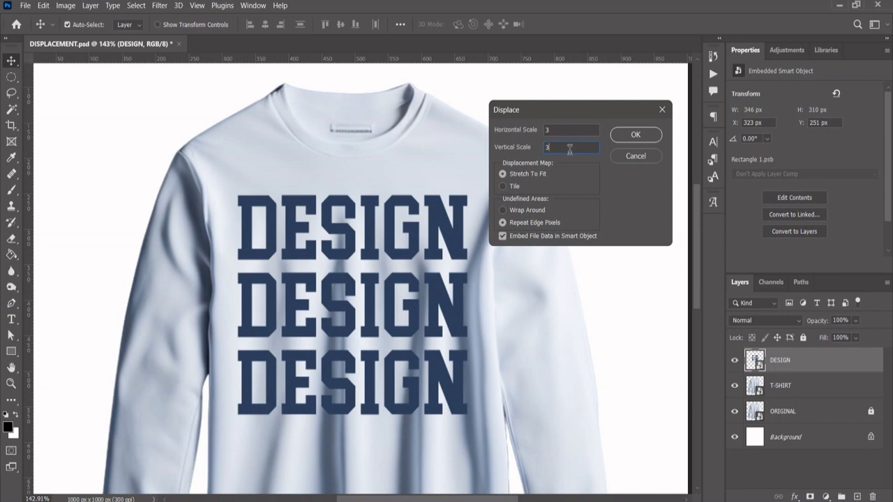
click(630, 136)
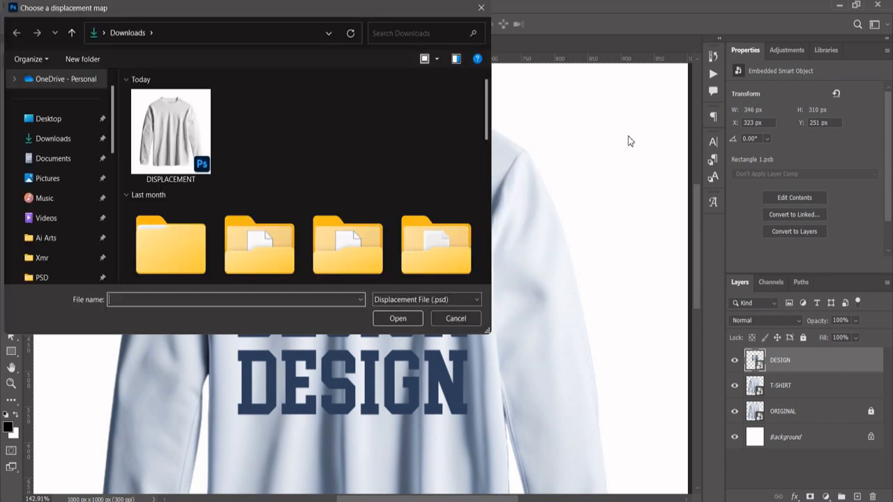
click(194, 163)
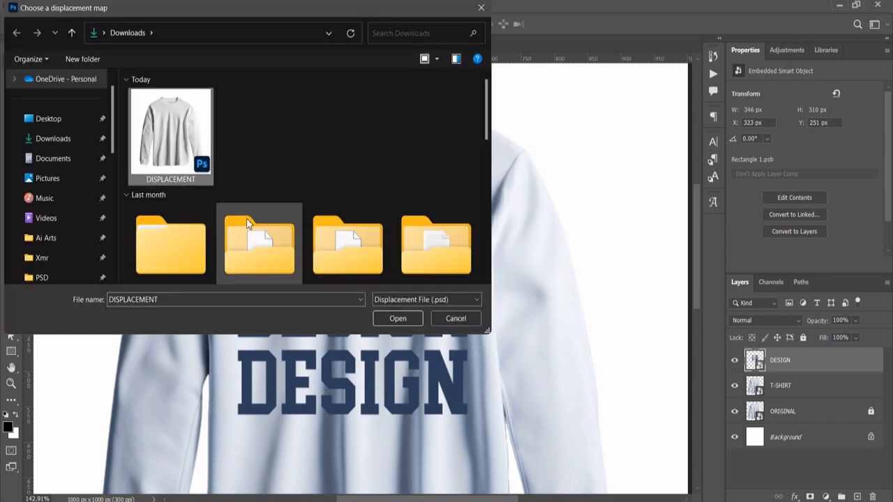
click(396, 319)
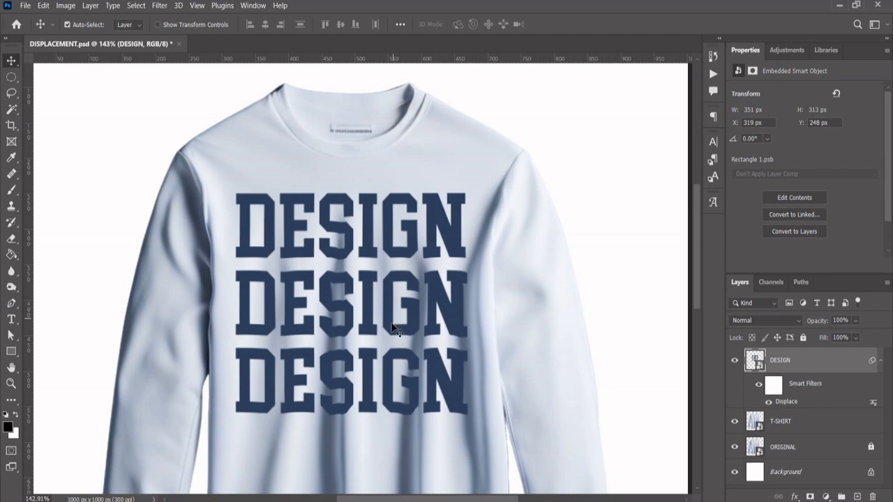
Add a solid color fill layer in black 000000 directly above the T-SHIRT layer.
scroll(375, 368, up, 2)
scroll(375, 368, down, 2)
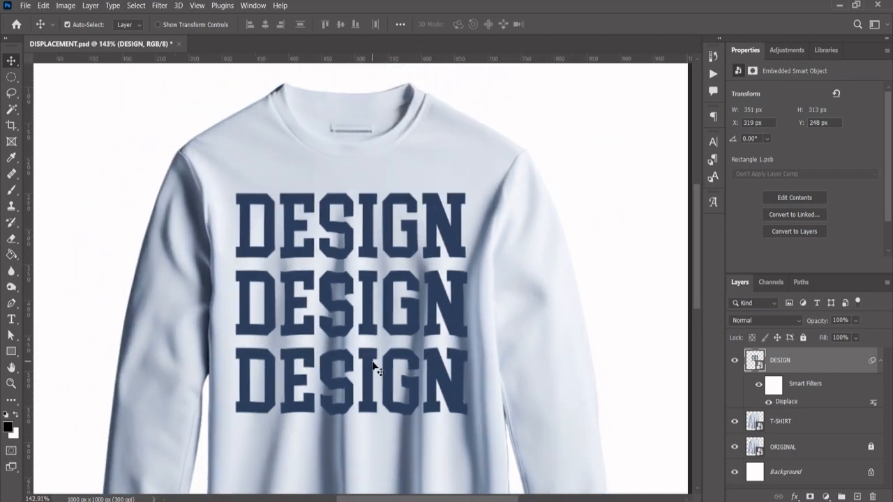
mouse_move(372, 363)
mouse_down()
mouse_move(370, 313)
mouse_move(370, 364)
mouse_move(378, 363)
mouse_up()
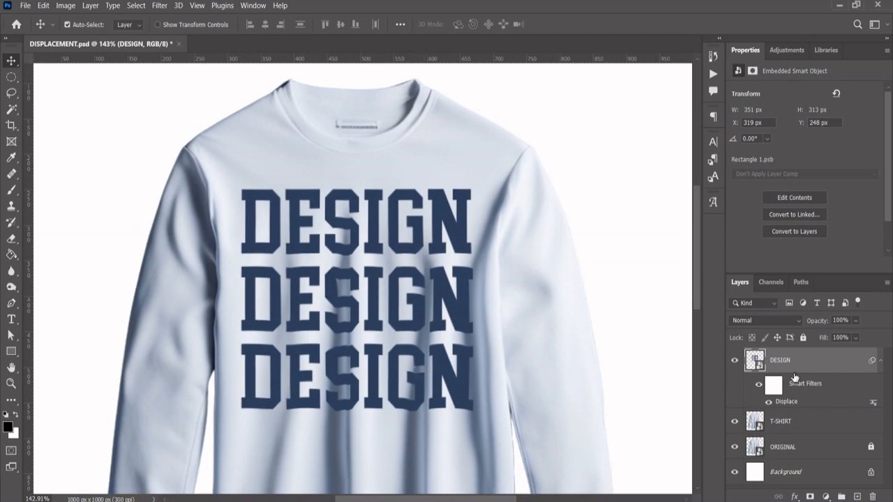
scroll(505, 363, up, 3)
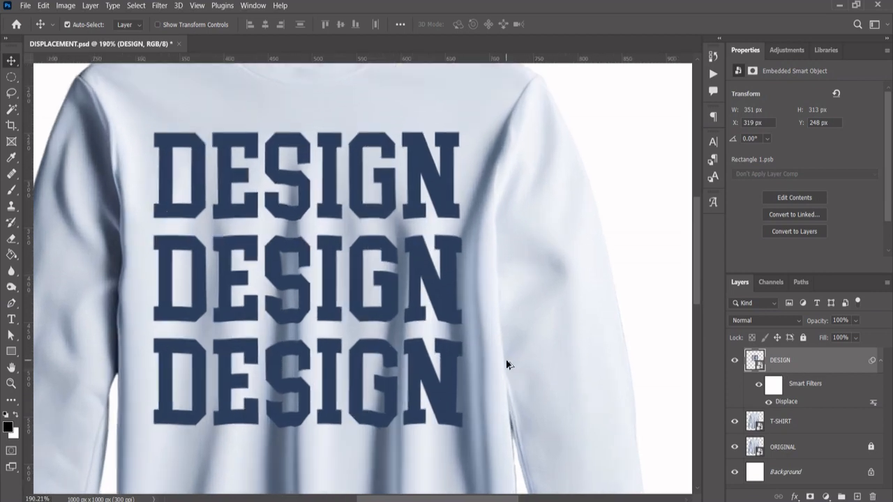
scroll(506, 363, down, 2)
click(826, 427)
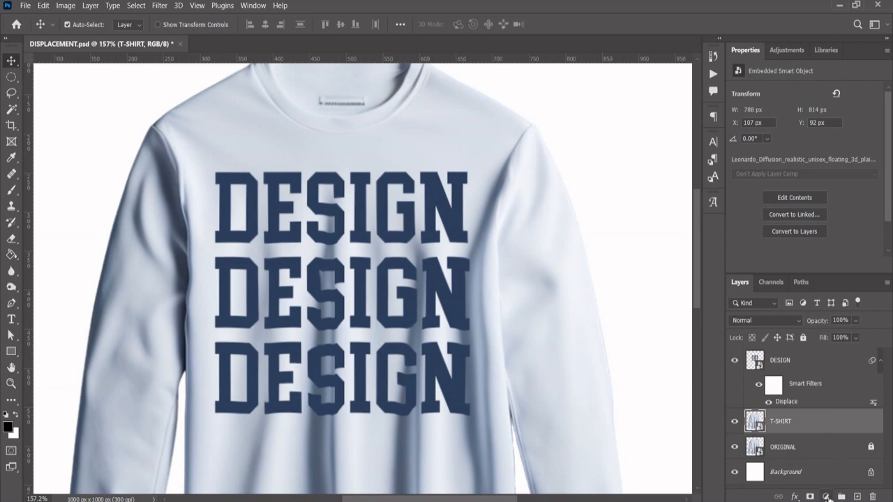
click(826, 496)
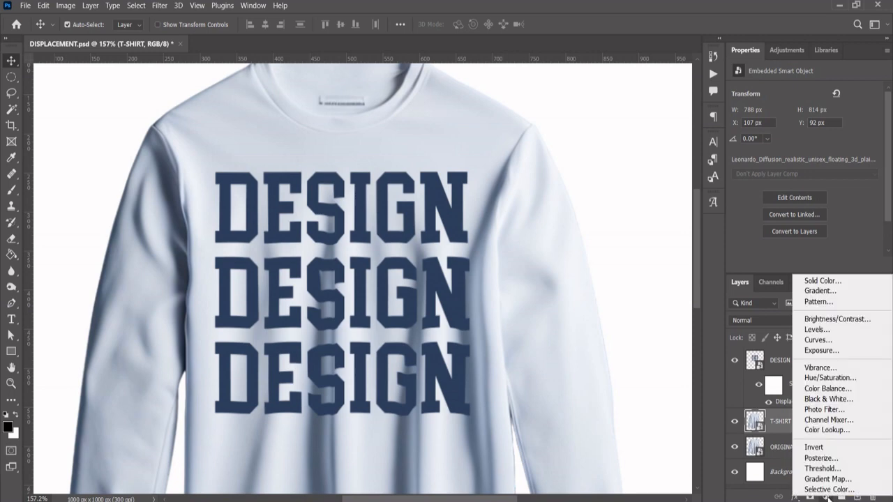
click(805, 282)
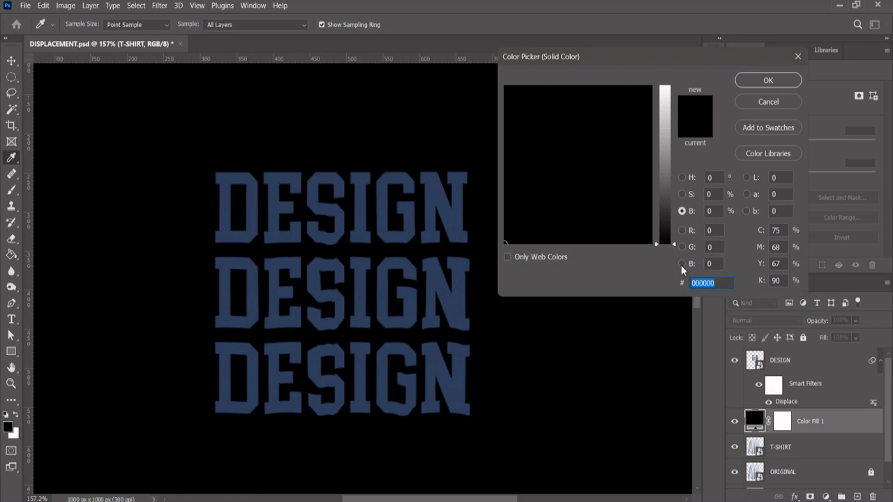
click(768, 81)
Clip the black color fill layer to the T-SHIRT layer so it covers only the shirt.
scroll(464, 262, down, 2)
scroll(467, 263, down, 1)
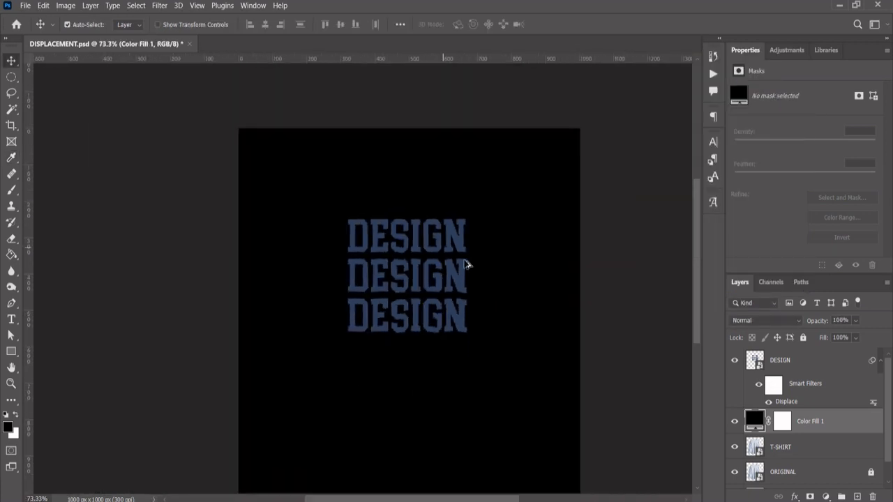
scroll(534, 300, up, 2)
right_click(818, 422)
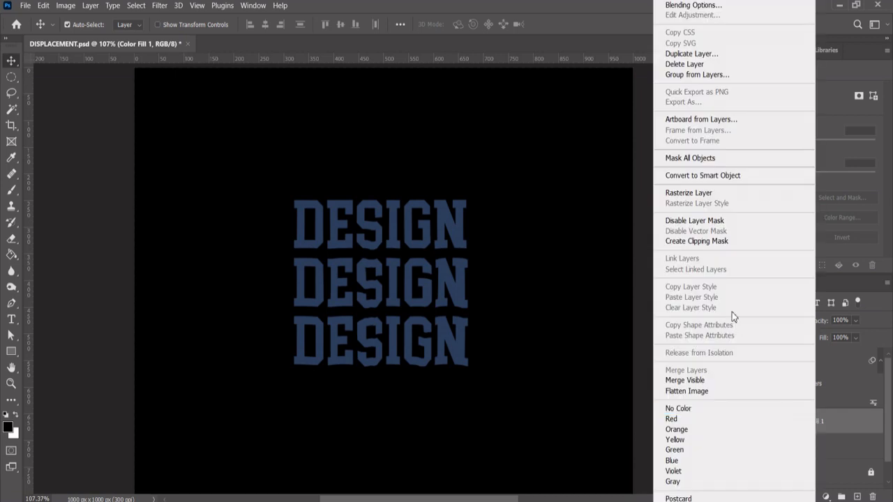
click(712, 241)
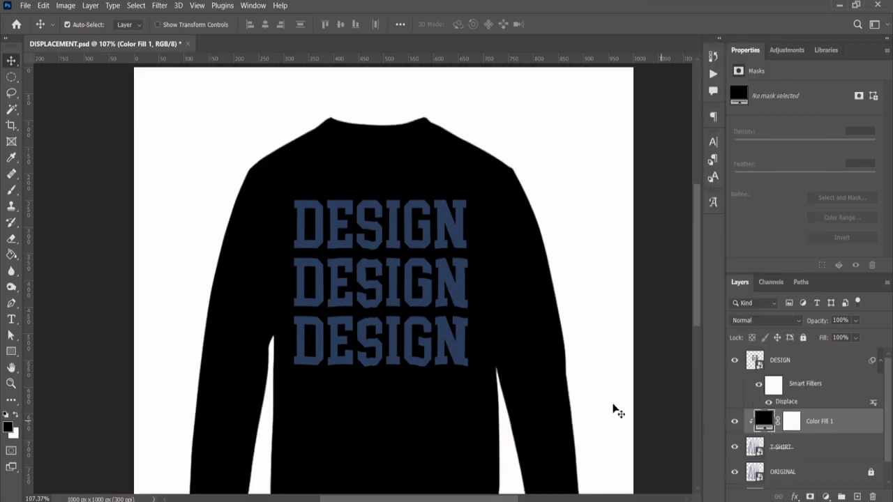
Set the black fill layer to Multiply at 82% opacity and toggle its visibility to compare the shirt colors.
click(771, 322)
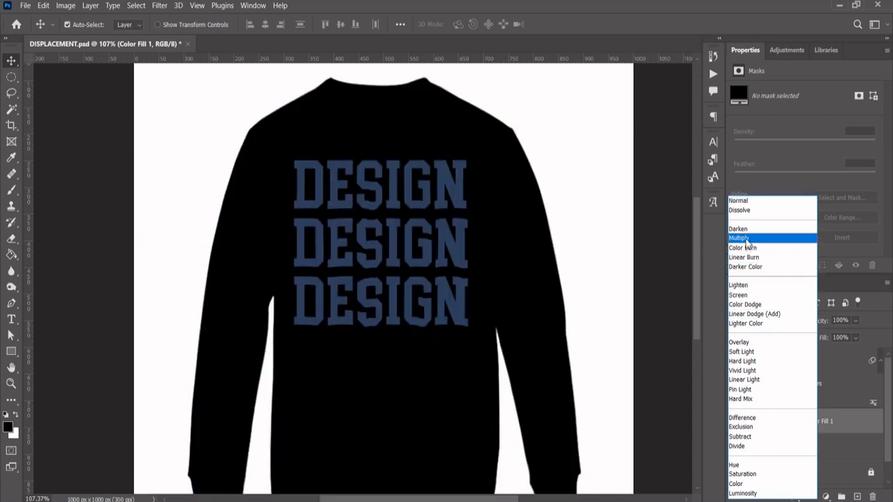
click(747, 243)
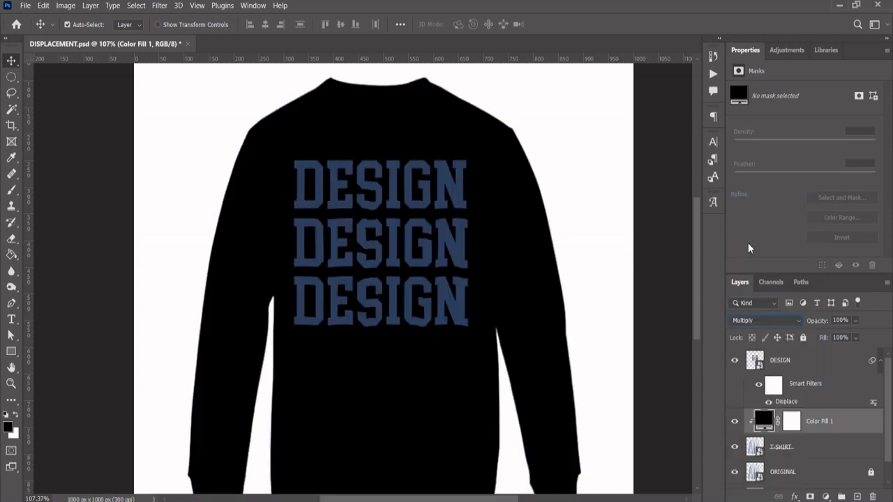
click(854, 322)
drag(871, 335, 858, 336)
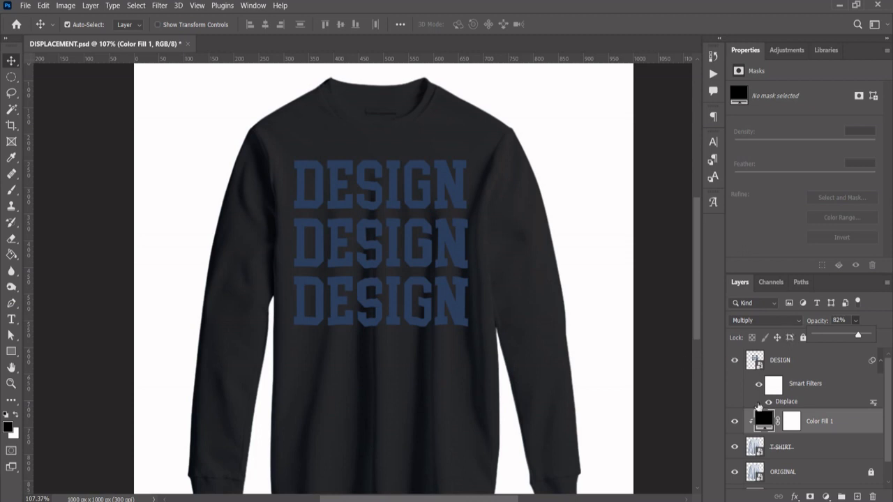
click(734, 422)
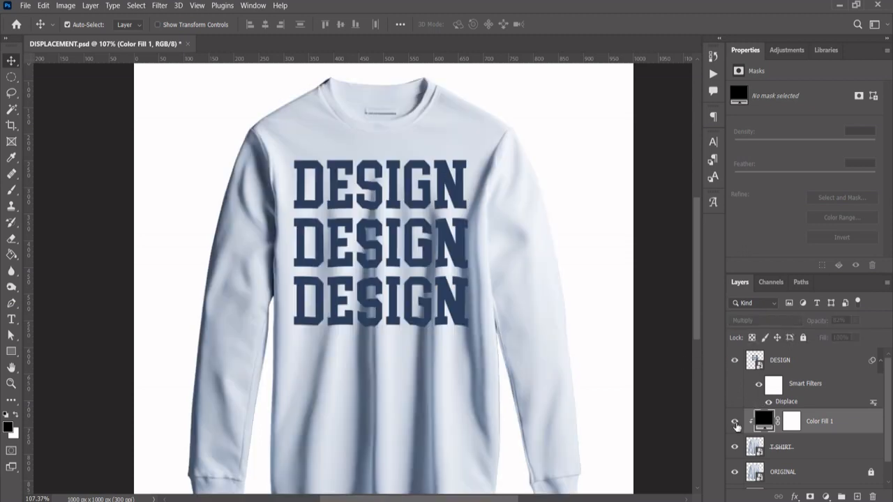
click(735, 423)
click(735, 423)
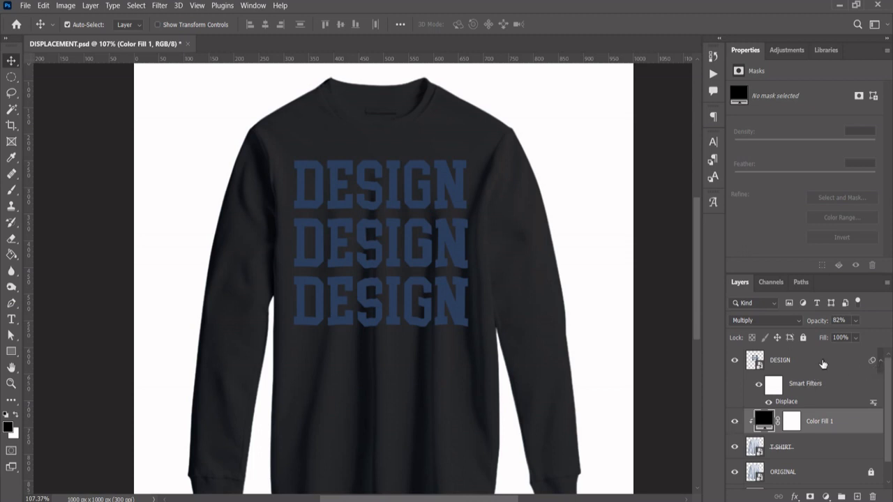
Split the DESIGN layer's Underlying Layer shadow slider in Blend If to 0 / 22 and lower its opacity to 94%.
click(813, 364)
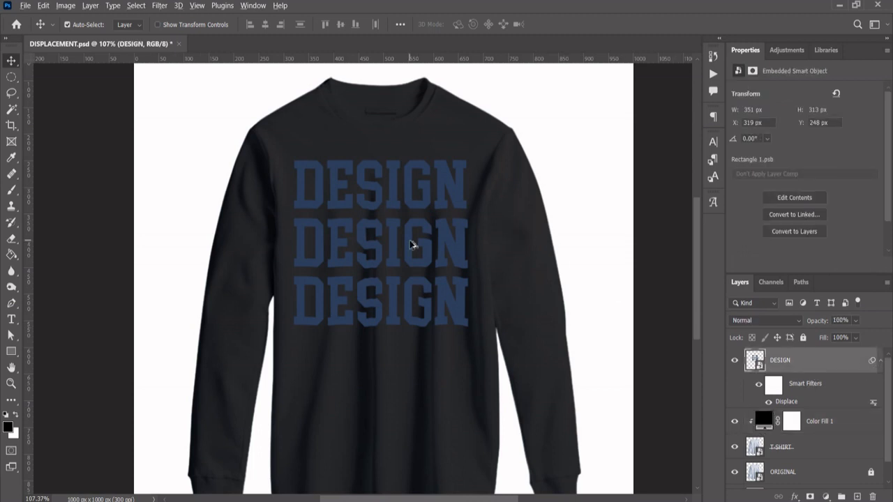
scroll(413, 243, up, 4)
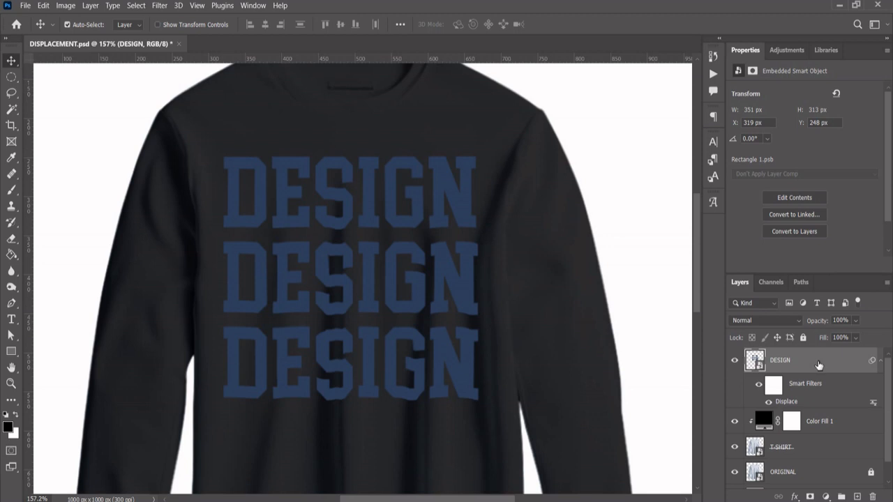
right_click(817, 360)
click(715, 20)
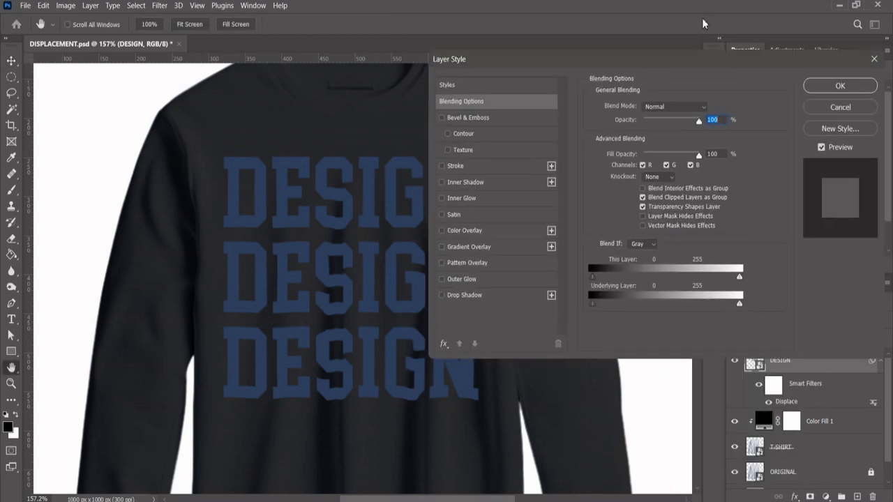
drag(678, 54, 696, 42)
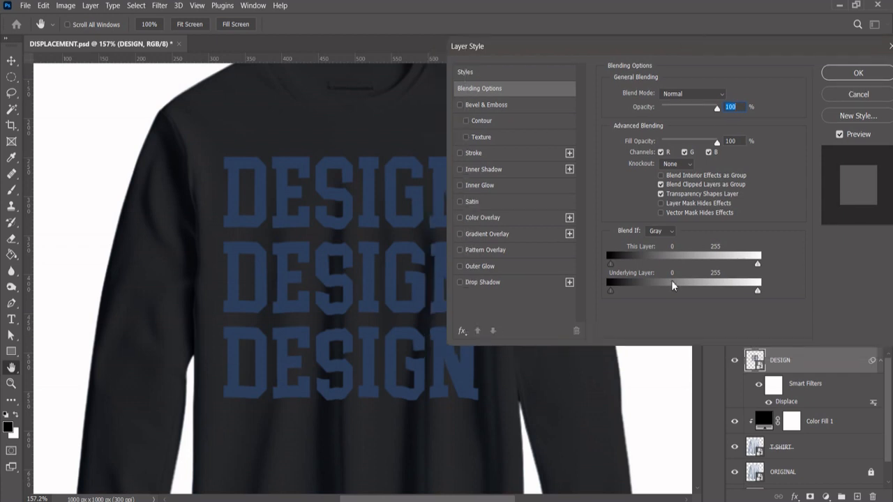
alt+click(611, 290)
mouse_move(613, 292)
mouse_down()
mouse_move(631, 292)
mouse_move(623, 291)
mouse_up()
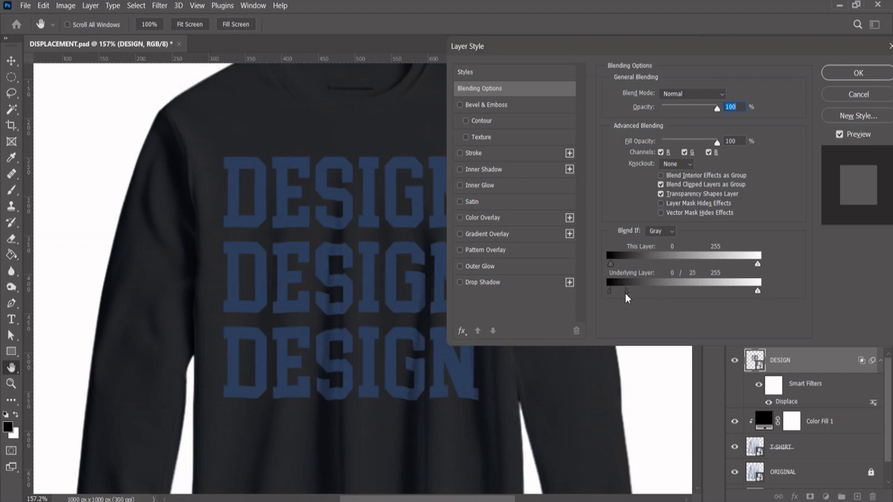
drag(681, 47, 740, 43)
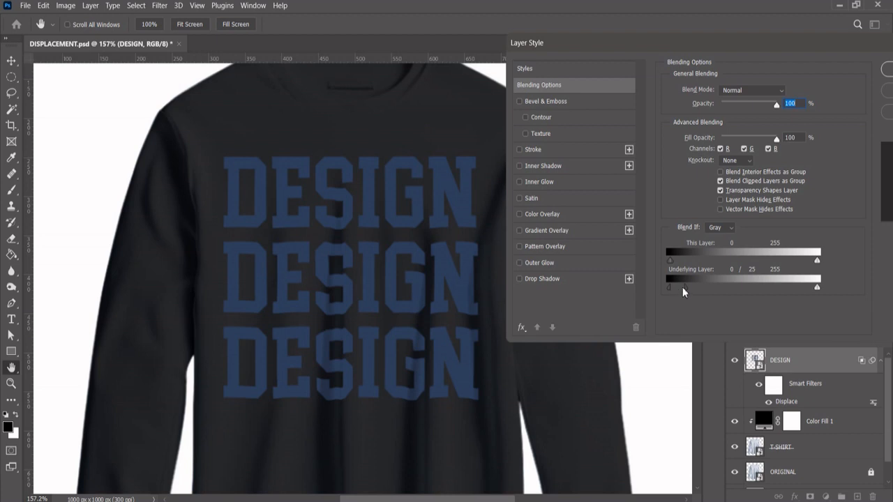
drag(682, 288, 683, 289)
drag(779, 109, 775, 114)
click(822, 72)
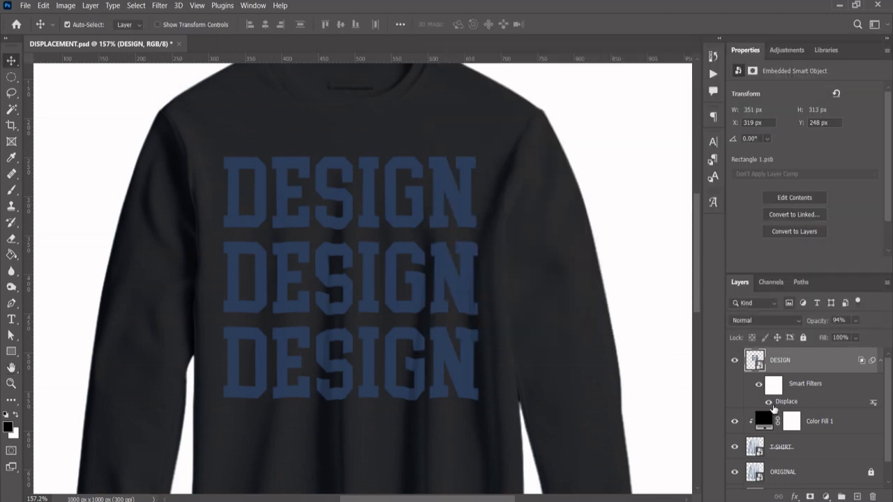
With the black fill layer hidden, split the DESIGN layer's Underlying Layer highlights to 233 / 255 and set its fill opacity to 98%.
scroll(793, 417, down, 1)
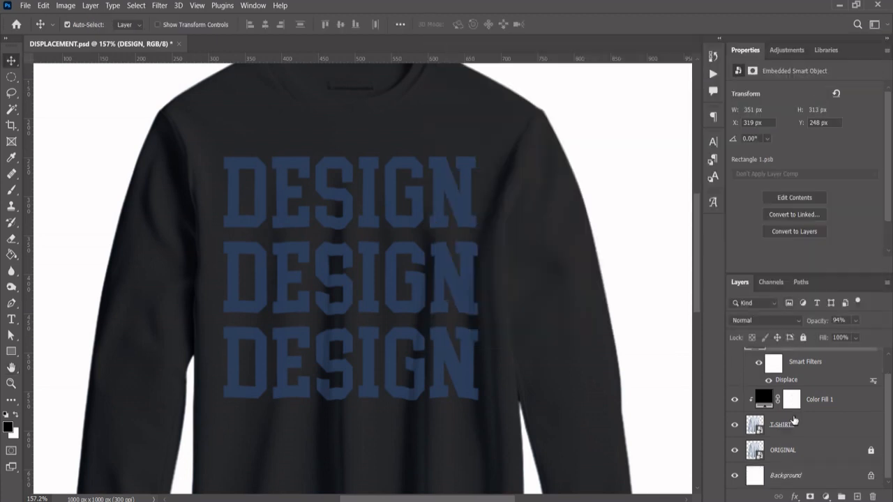
click(738, 403)
scroll(806, 419, up, 1)
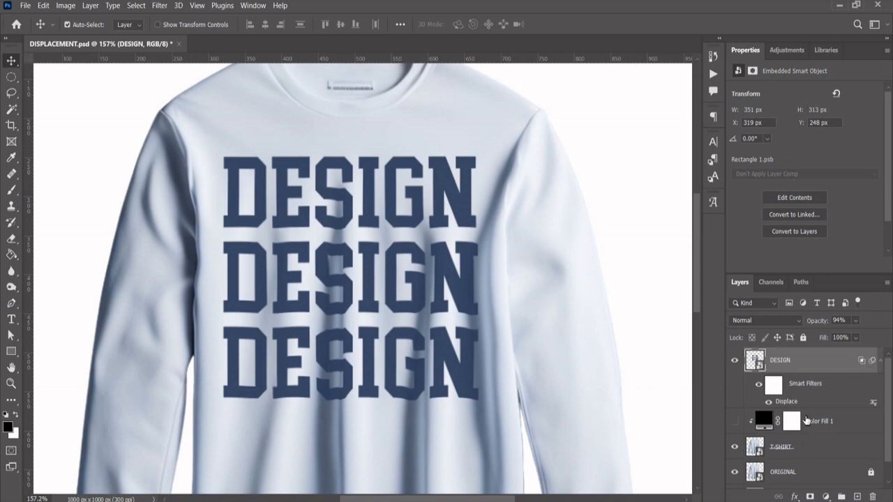
right_click(821, 363)
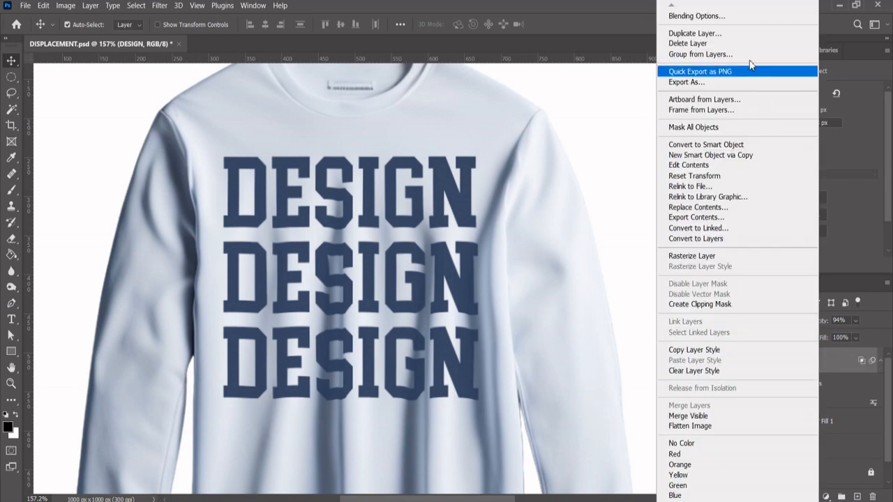
click(738, 16)
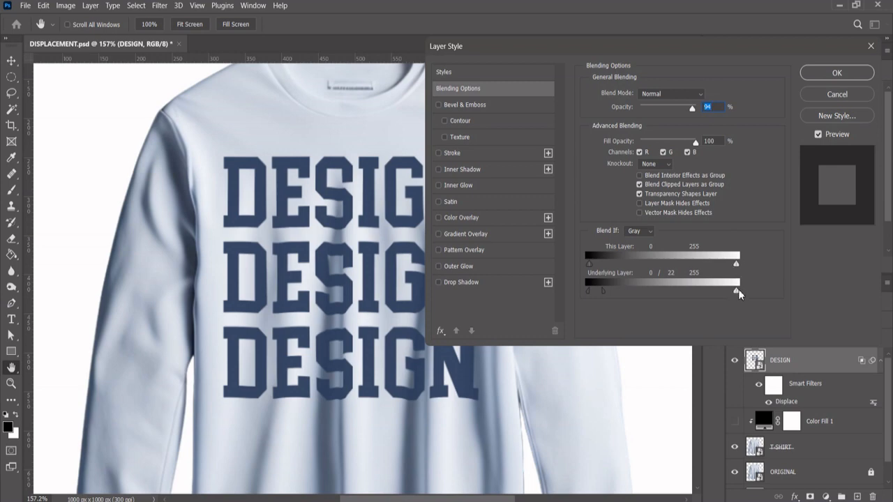
mouse_move(735, 292)
mouse_down()
mouse_move(716, 287)
mouse_move(726, 291)
mouse_up()
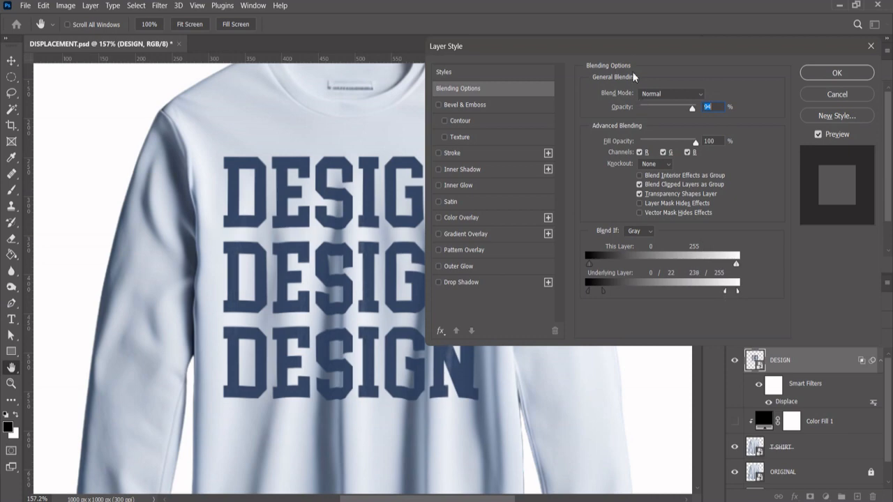
mouse_move(679, 41)
mouse_down()
mouse_move(719, 35)
mouse_move(683, 26)
mouse_up()
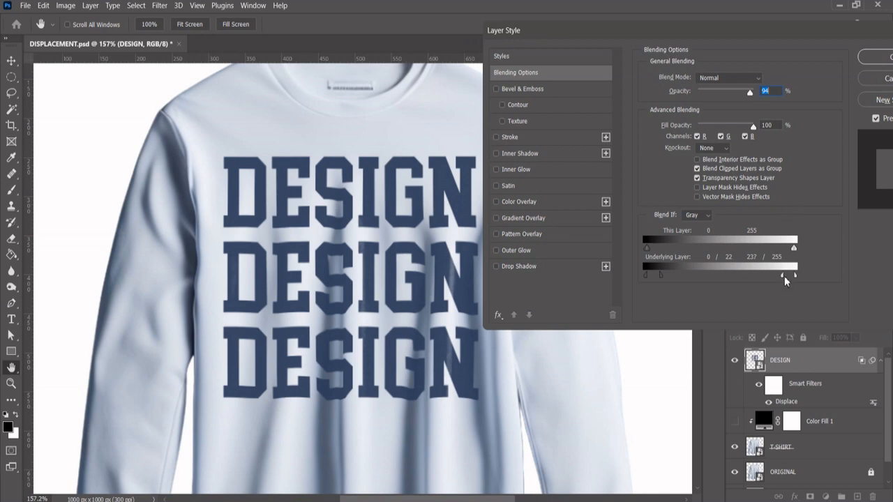
mouse_move(784, 276)
mouse_down()
mouse_move(773, 273)
mouse_move(781, 273)
mouse_up()
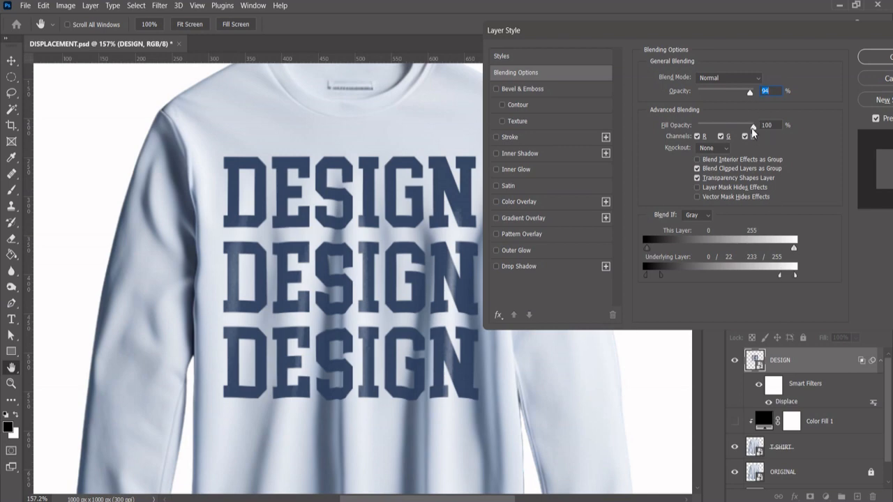
drag(753, 129, 754, 129)
click(868, 56)
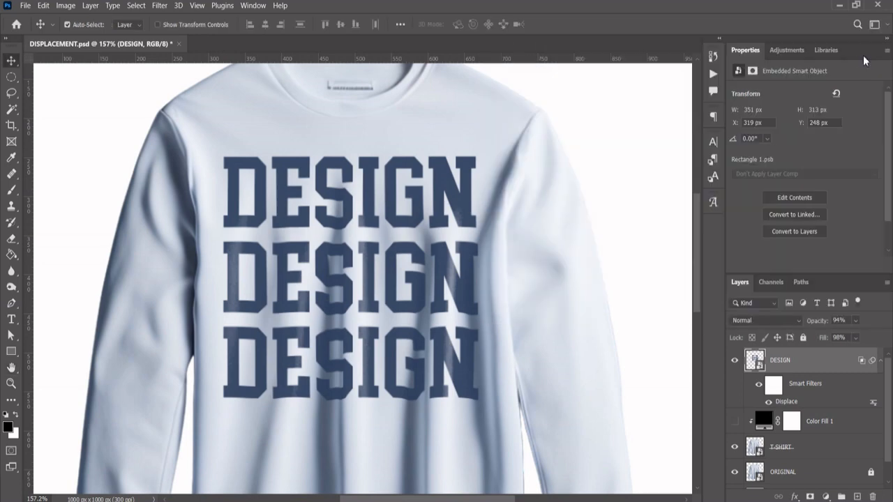
Apply the Add Noise filter to the DESIGN layer with Uniform distribution.
scroll(479, 210, down, 7)
scroll(479, 210, up, 4)
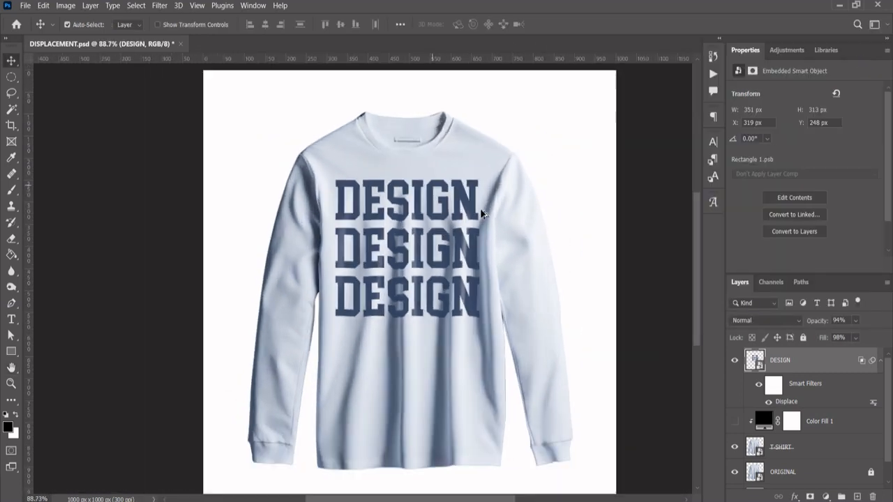
drag(510, 241, 465, 242)
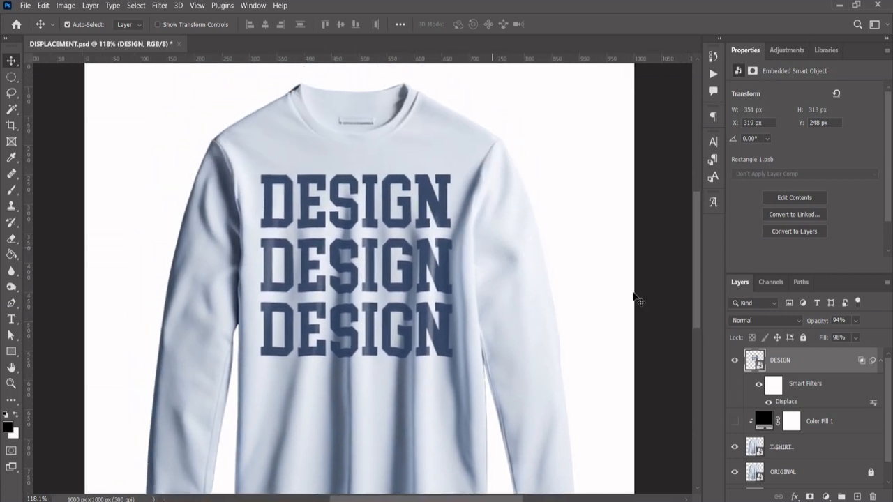
click(155, 7)
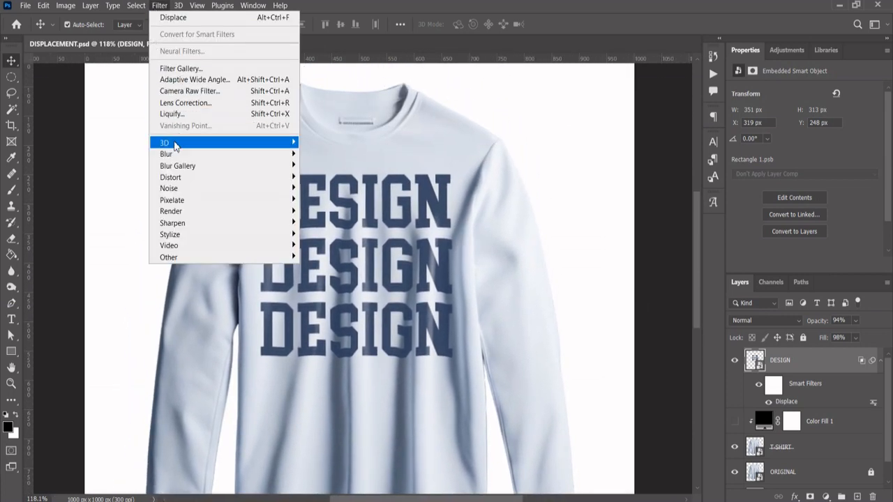
mouse_move(173, 144)
mouse_move(281, 188)
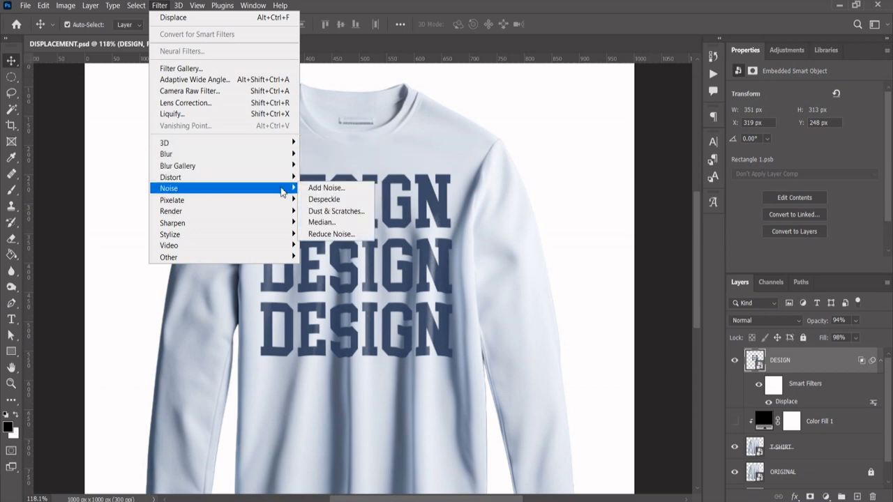
click(324, 192)
drag(439, 65, 563, 86)
drag(494, 145, 559, 193)
click(569, 243)
click(569, 243)
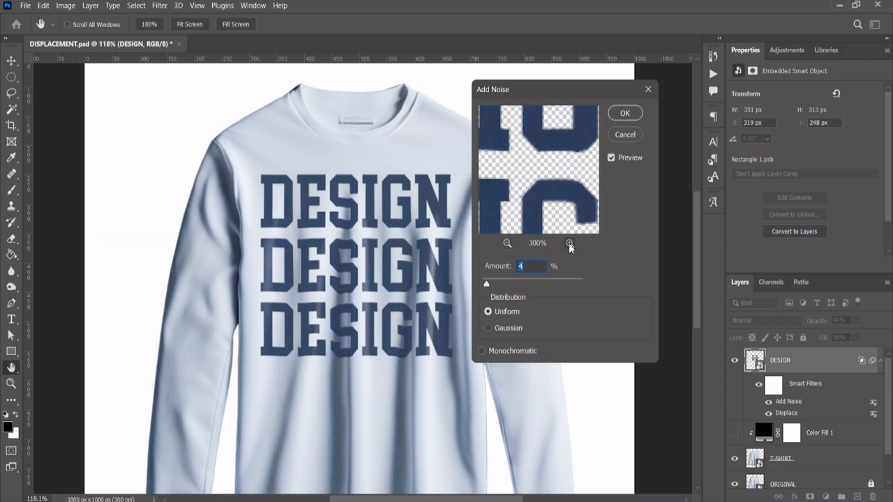
double_click(529, 267)
text(121)
click(623, 115)
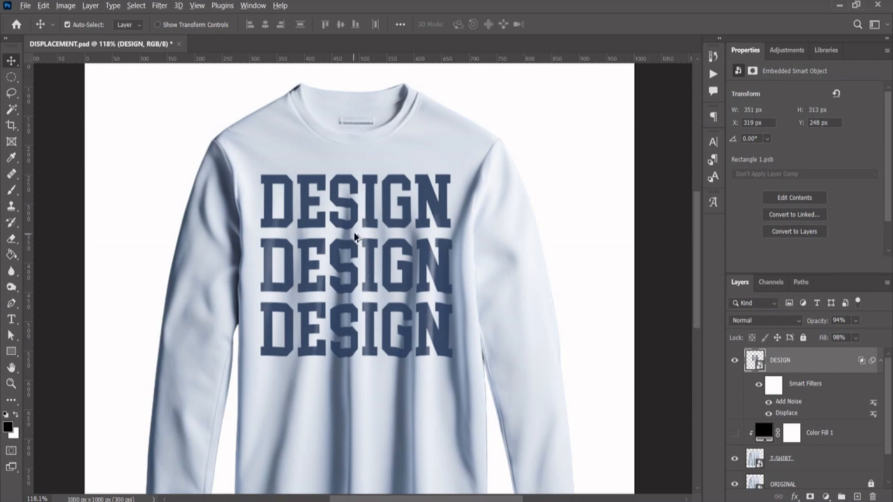
Turn the black fill layer back on to check the design on the dark shirt and collapse the DESIGN layer's smart filters.
scroll(354, 239, up, 5)
scroll(354, 239, down, 4)
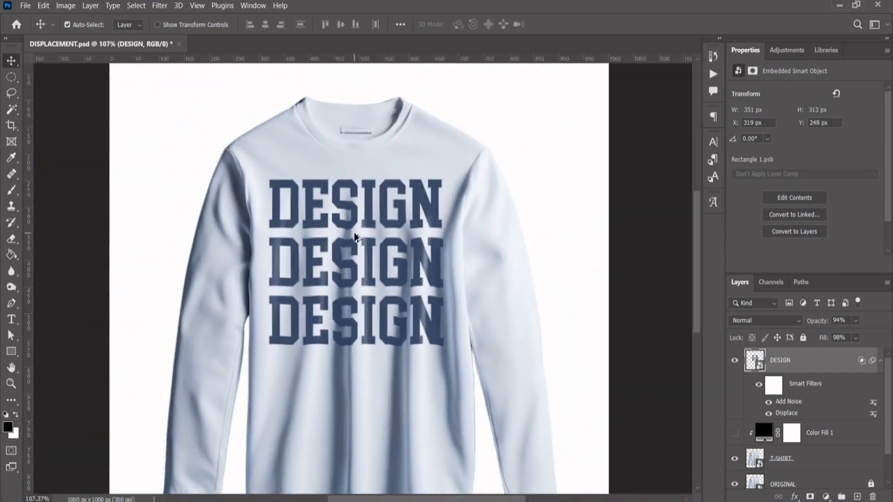
scroll(431, 236, down, 2)
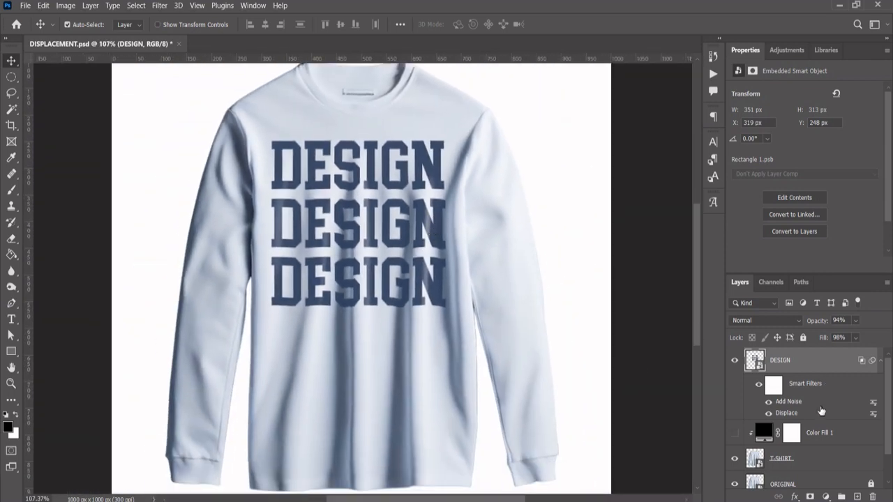
click(734, 433)
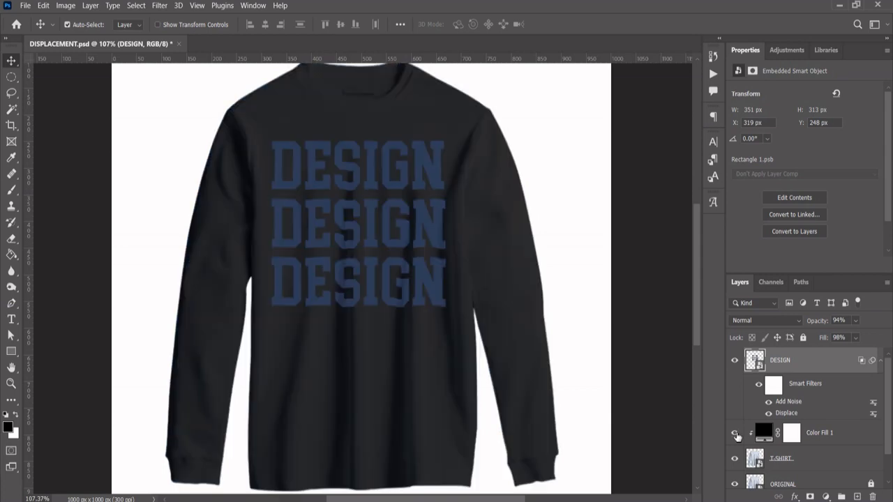
click(825, 435)
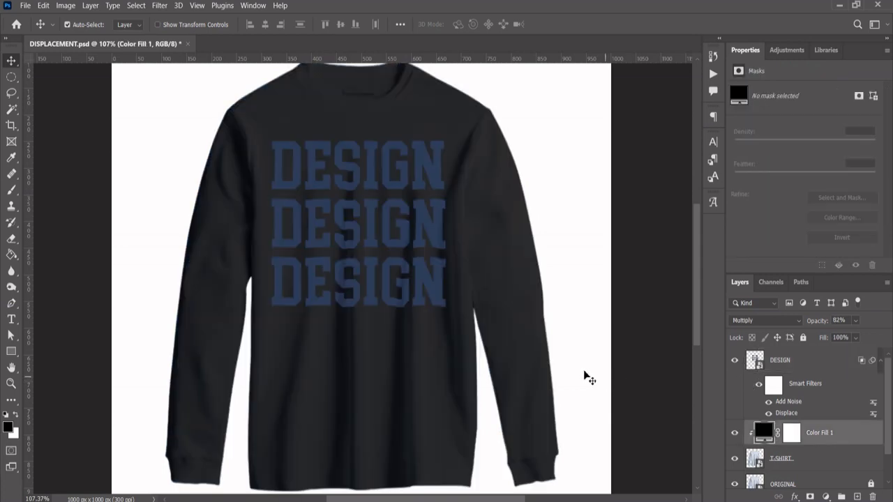
scroll(377, 228, up, 4)
scroll(382, 226, down, 3)
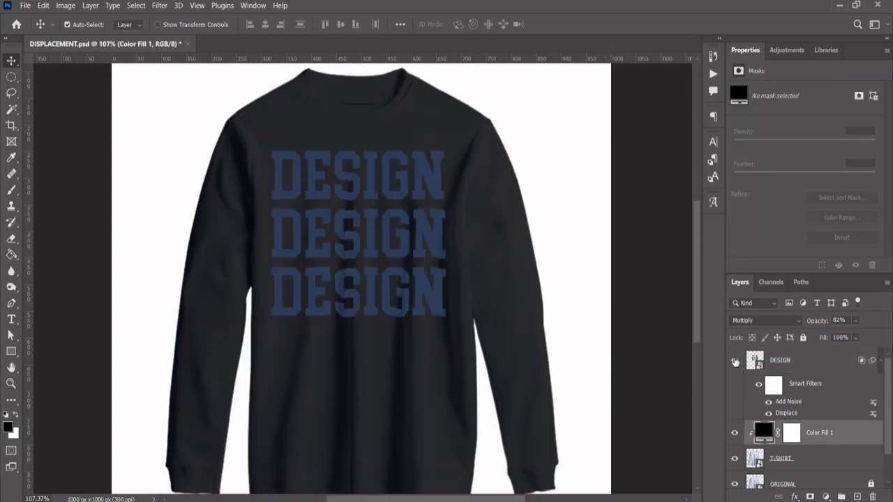
click(879, 362)
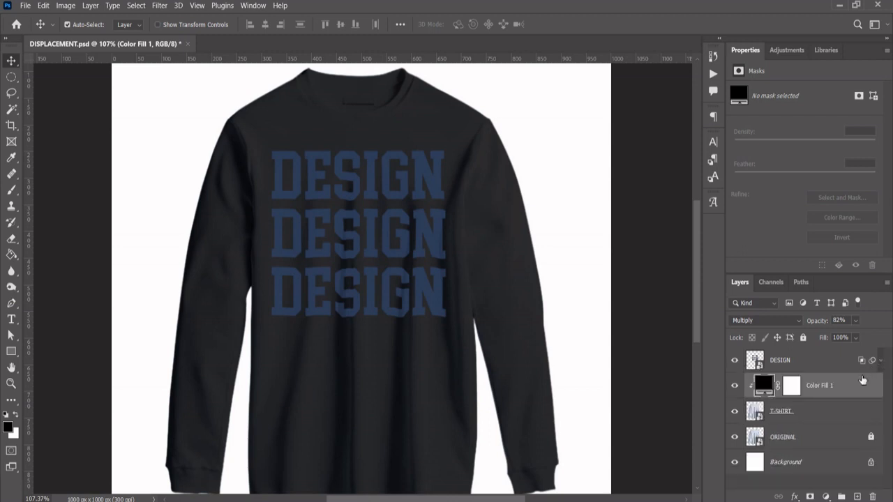
Add a second solid color fill layer in black 000000 above the DESIGN layer.
click(828, 361)
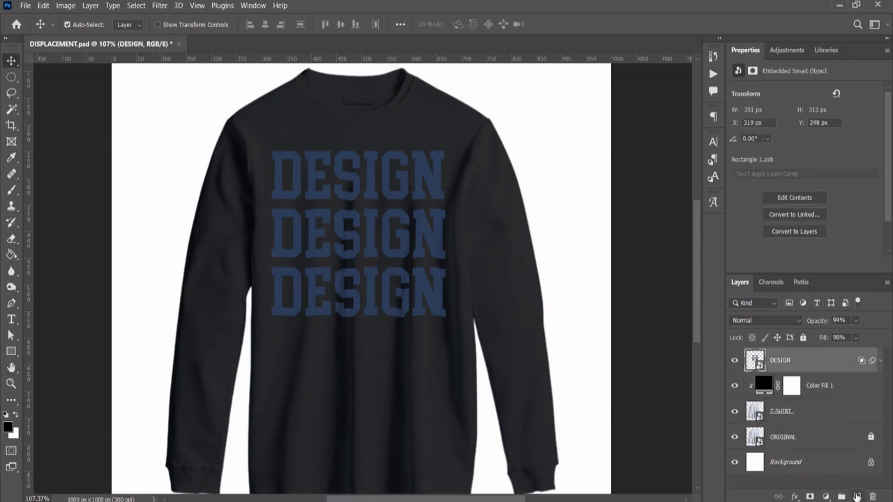
click(826, 496)
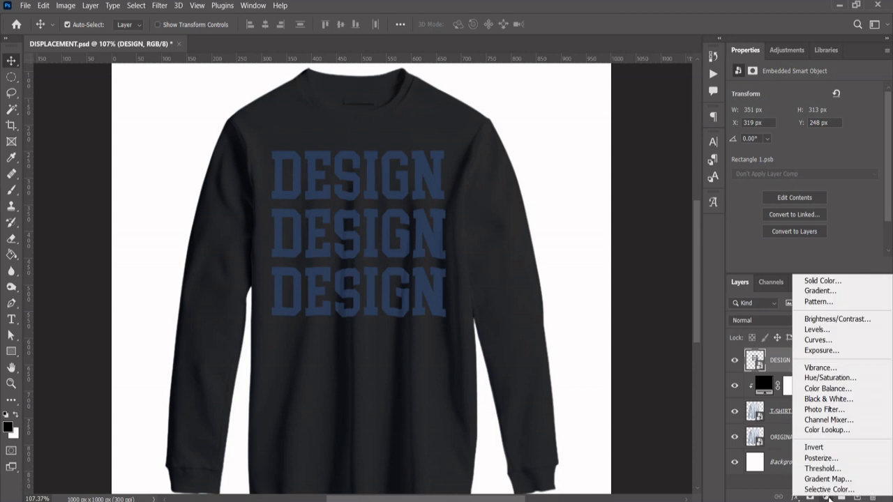
click(840, 280)
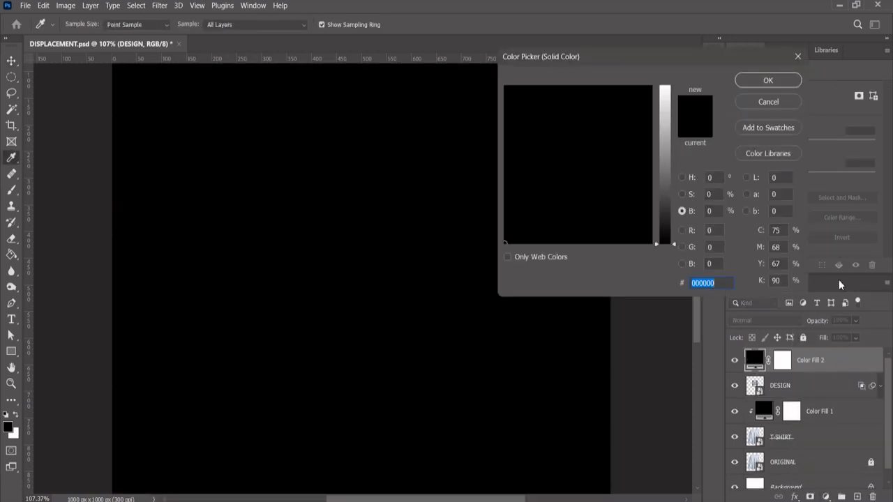
click(767, 80)
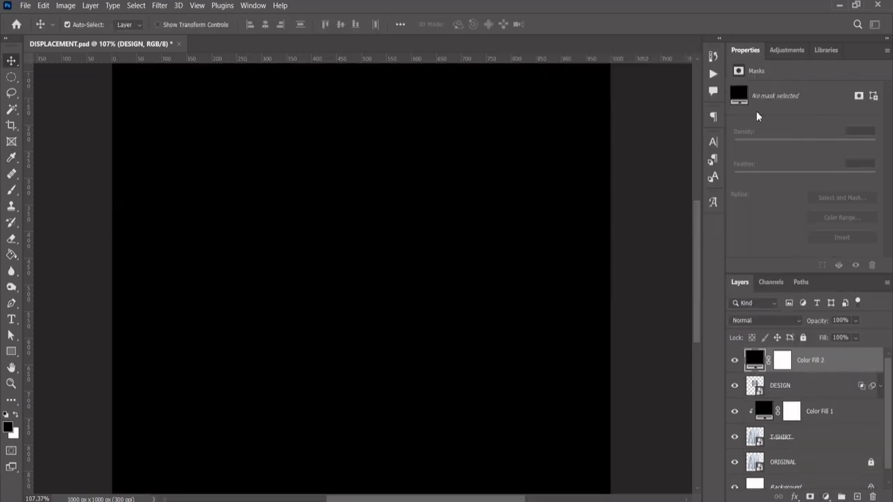
Delete the new fill layer's default mask and replace it with a mask made from the T-SHIRT layer's outline.
right_click(782, 360)
click(791, 383)
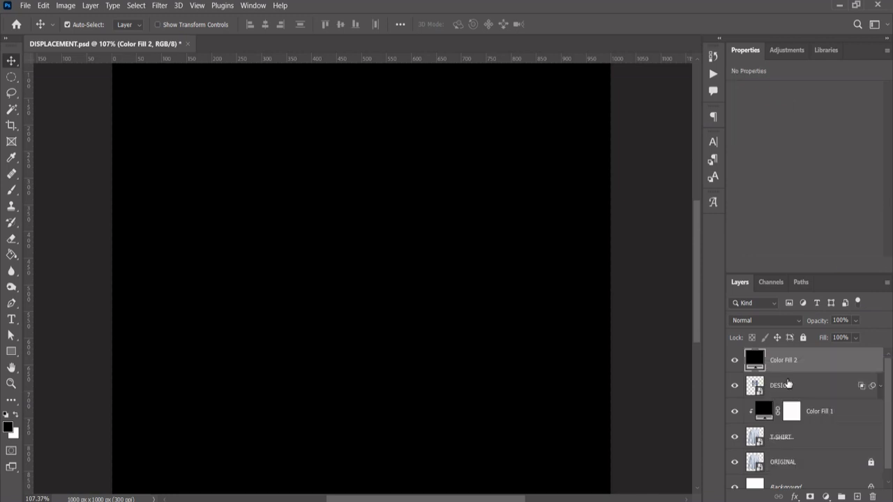
key(ctrl)
ctrl+click(757, 438)
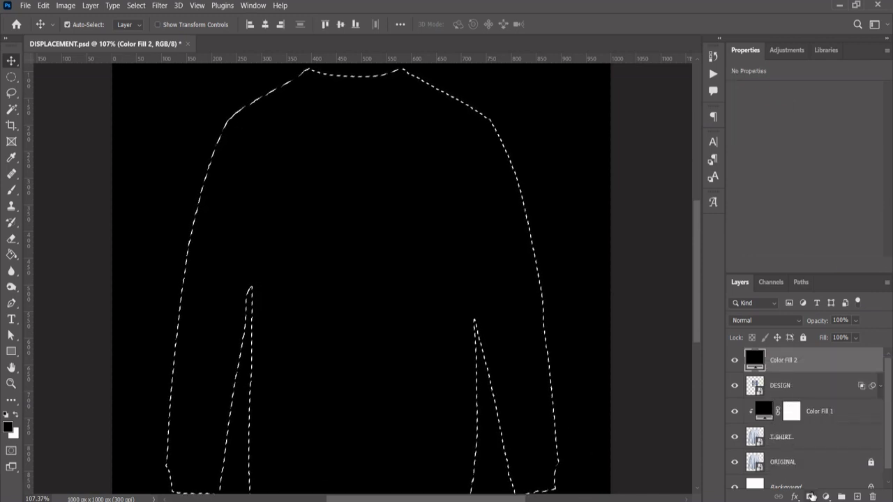
click(810, 497)
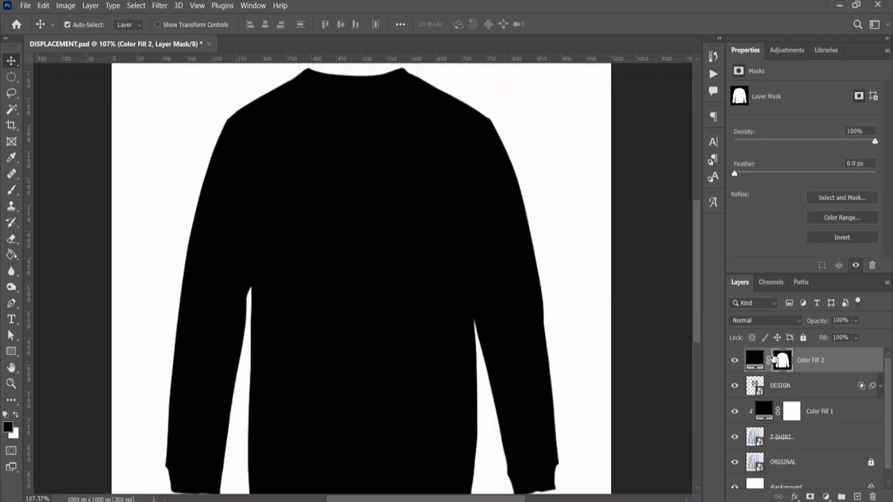
Set the top black fill layer's blend mode to Soft Light and its opacity to 8%.
click(768, 322)
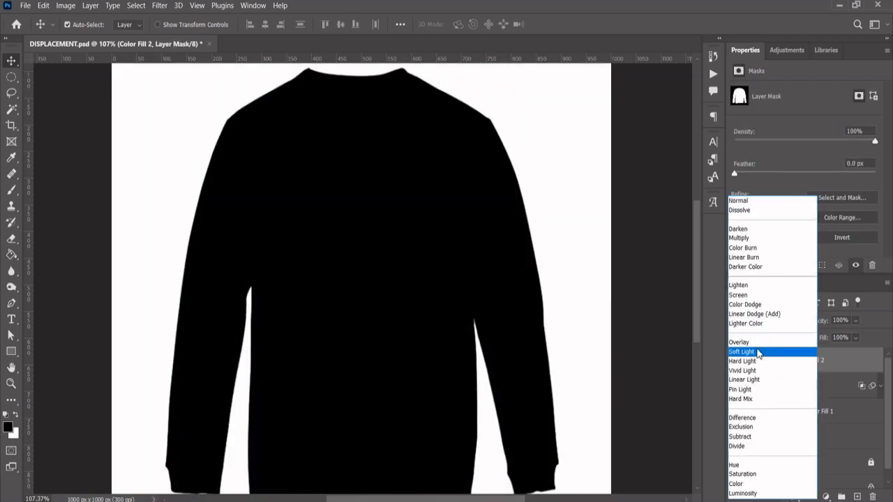
click(757, 353)
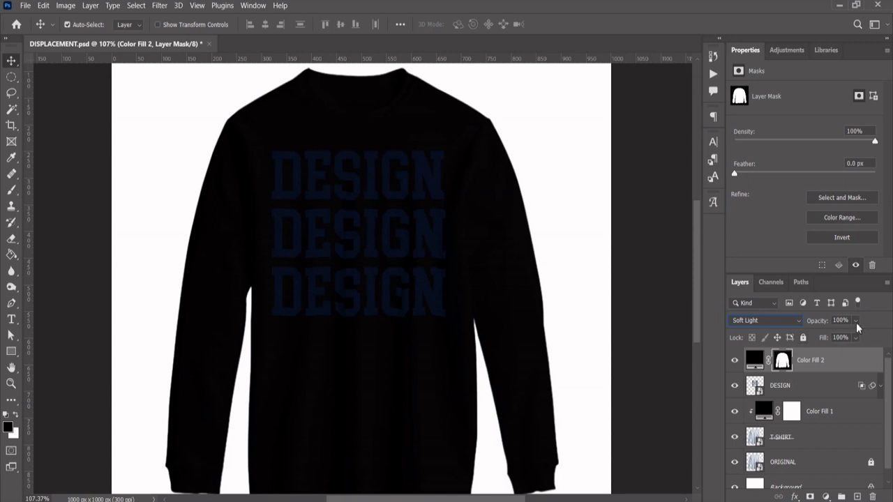
click(842, 336)
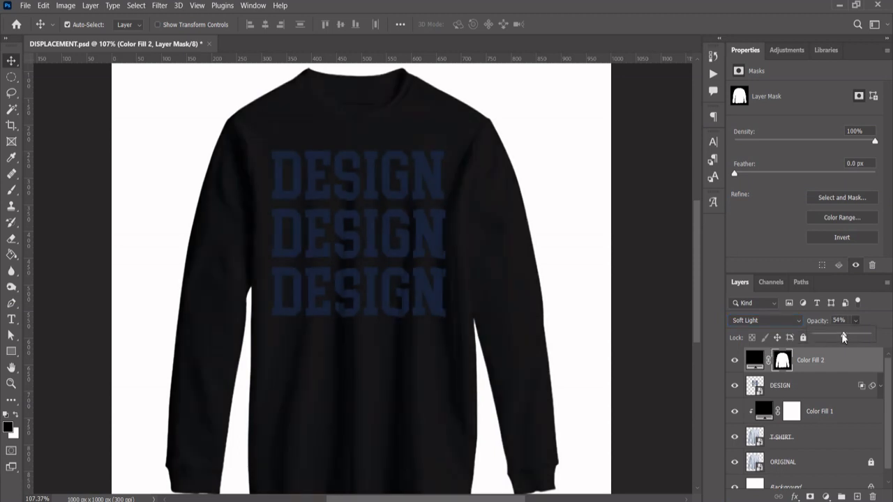
drag(835, 338, 819, 332)
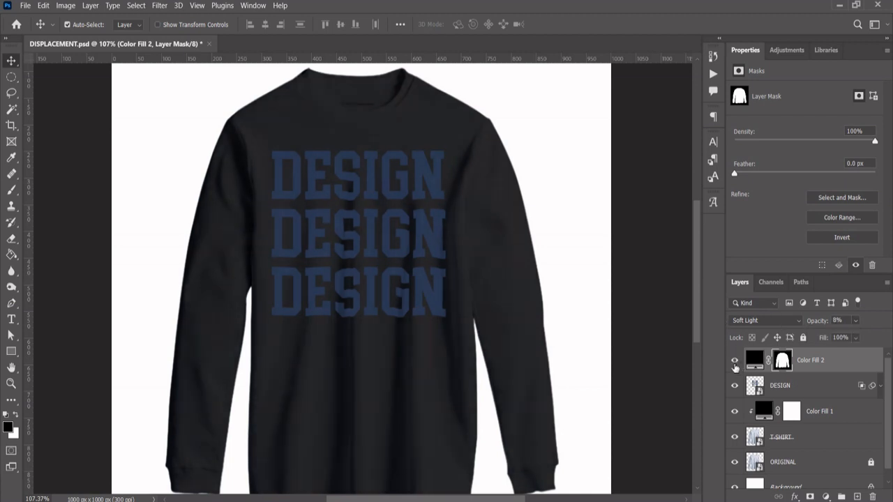
Toggle the top fill layer's visibility to compare the shirt with and without the soft shading.
click(733, 362)
click(734, 362)
click(734, 362)
click(734, 362)
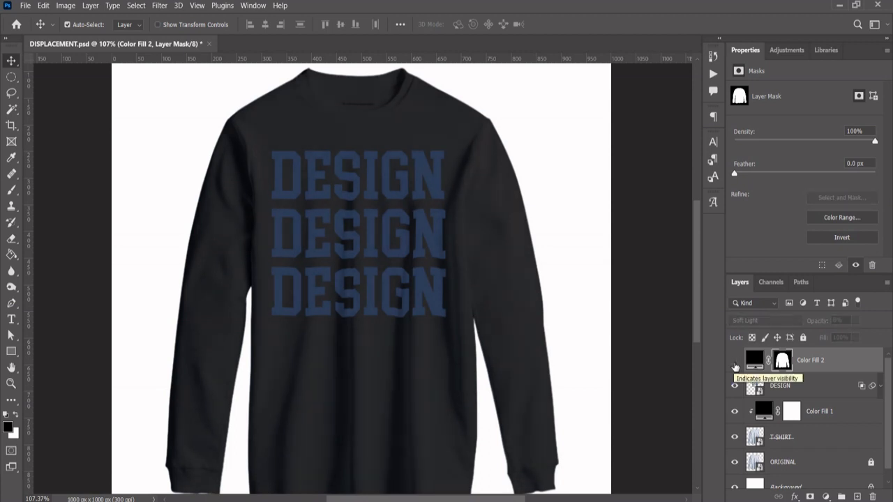
click(735, 364)
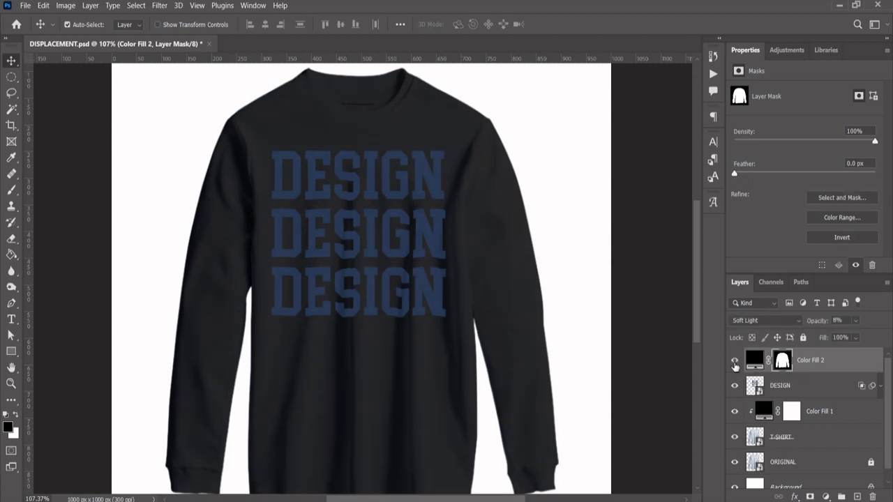
Rename the top fill layer to SOFT SHADOW.
click(814, 361)
double_click(814, 361)
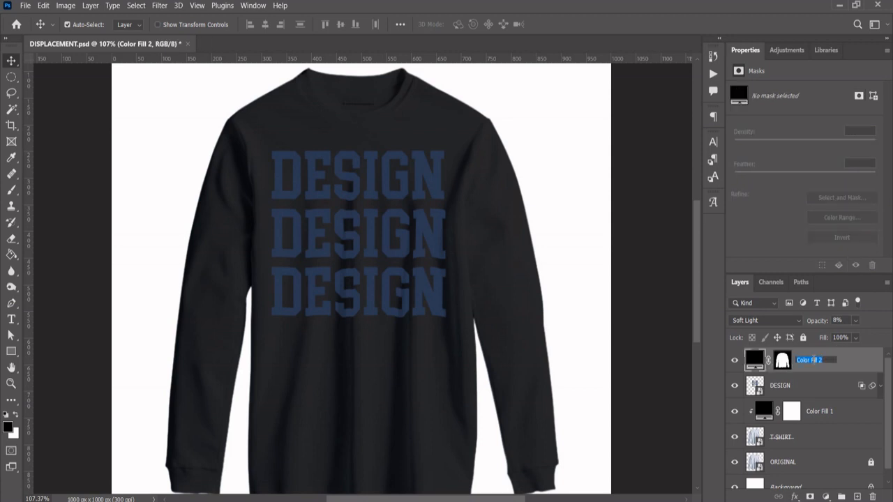
text(SOFT SHADOW)
key(Return)
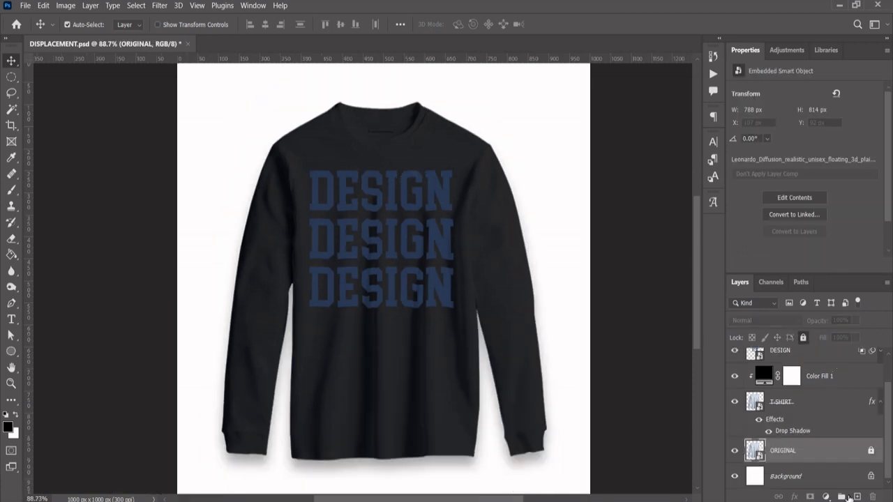
Add a new empty layer directly above the ORIGINAL layer and name it SHADOW.
click(857, 497)
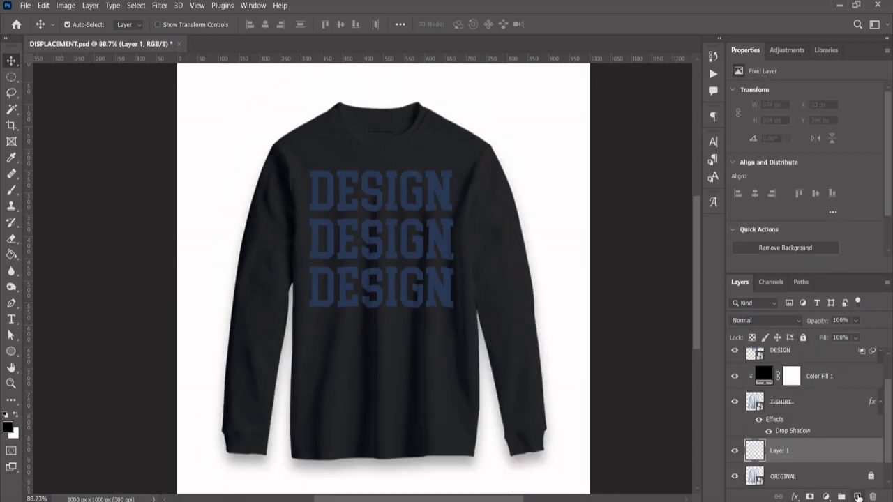
double_click(780, 451)
text(s)
key(Caps_Lock)
key(BackSpace)
key(BackSpace)
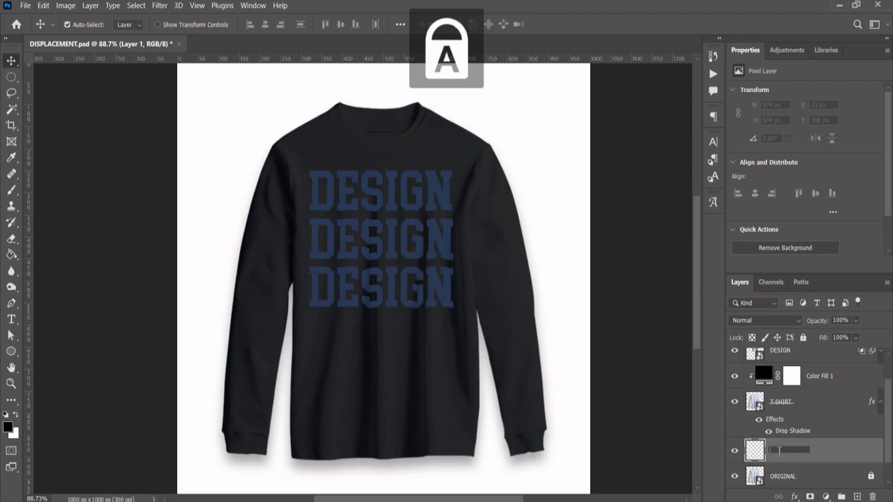
text(SHADOW)
key(Return)
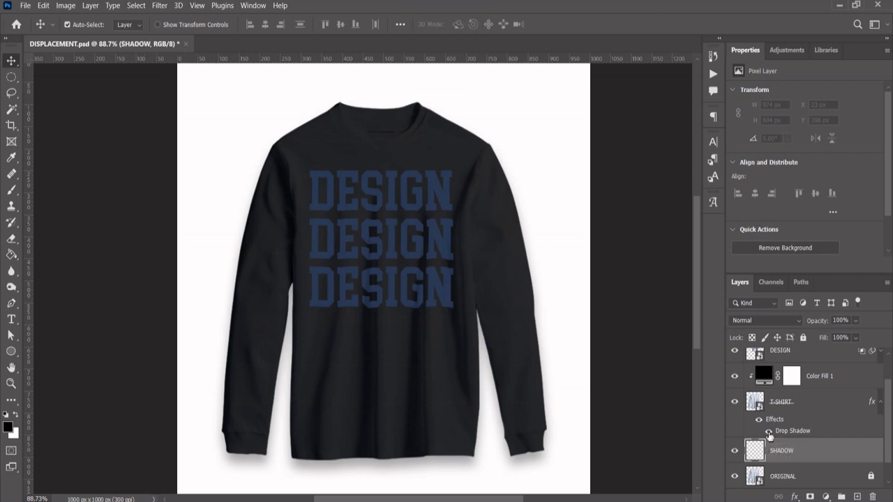
Hide the T-SHIRT, ORIGINAL and DESIGN layers to clear the canvas and switch to the Brush tool.
click(734, 404)
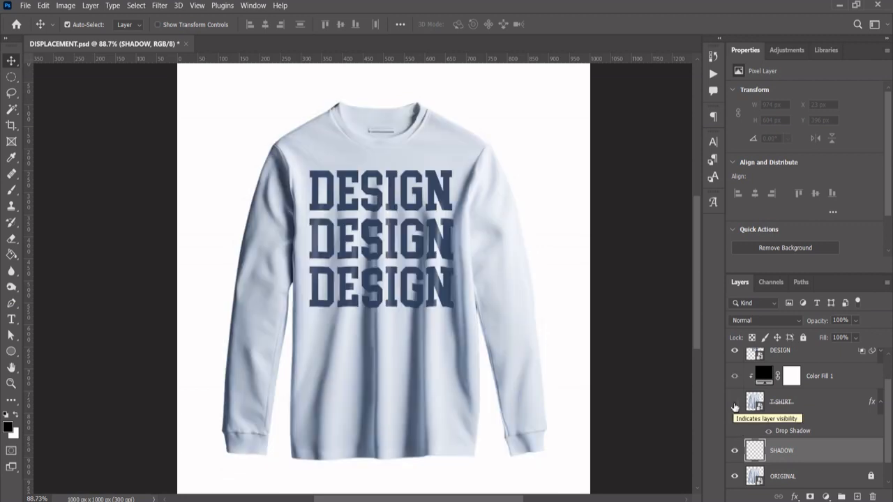
click(735, 403)
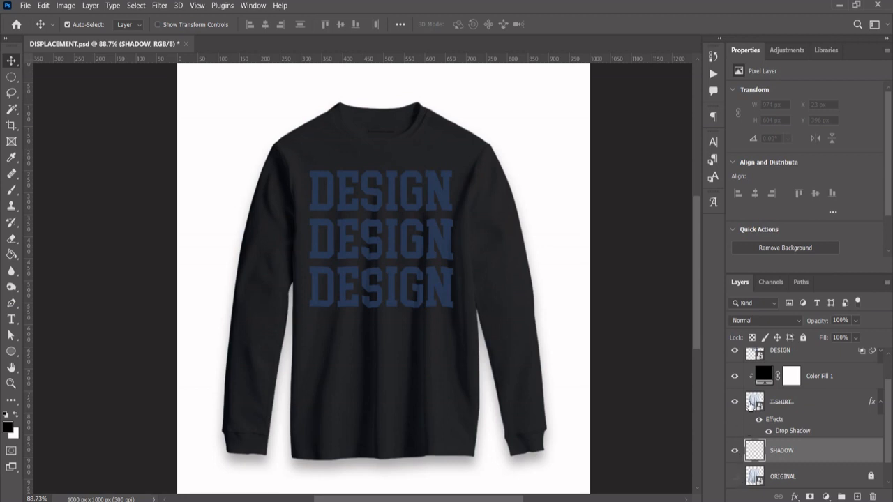
click(735, 402)
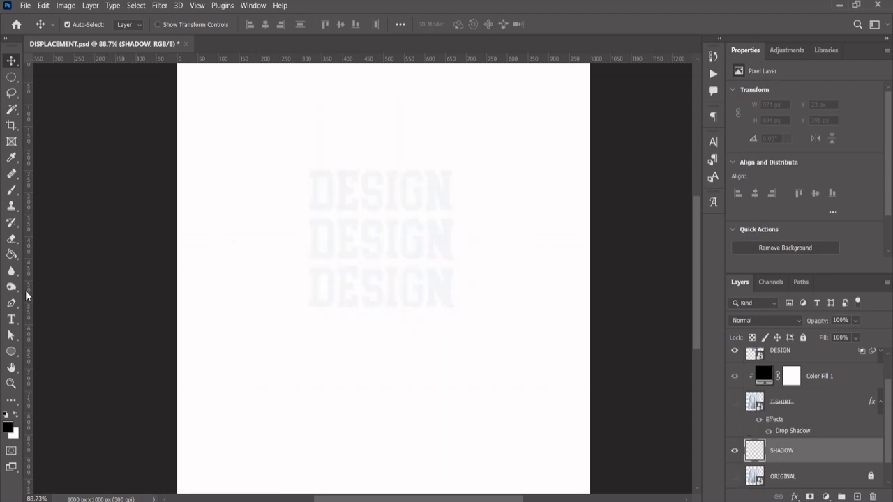
click(10, 191)
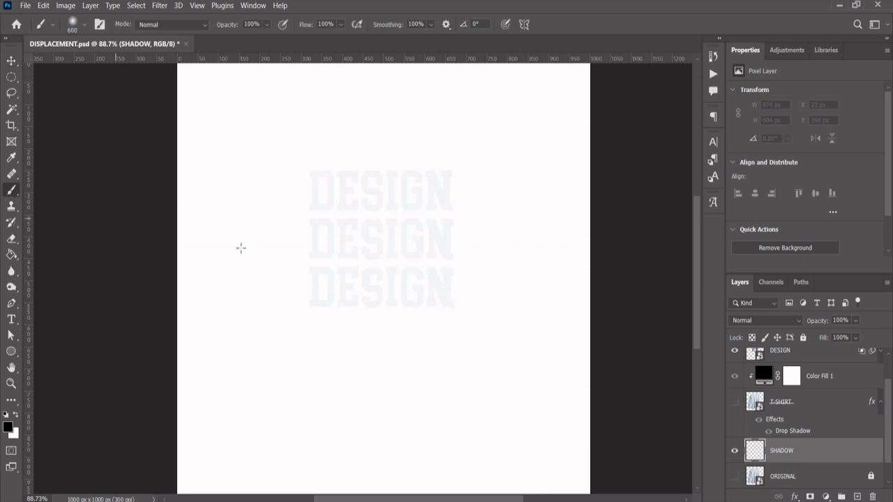
click(735, 351)
Set the brush to 0% hardness at 600 px and paint one soft black dab mid-canvas on the SHADOW layer.
click(83, 26)
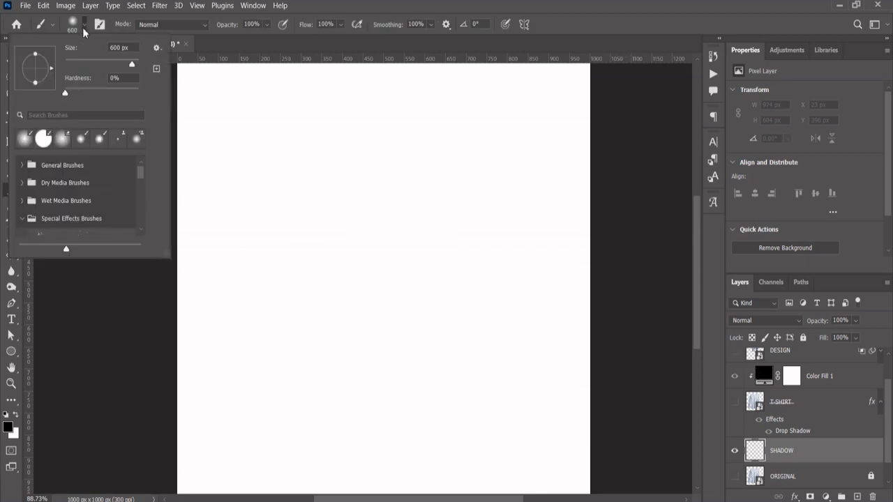
click(61, 91)
click(439, 9)
key(Caps_Lock)
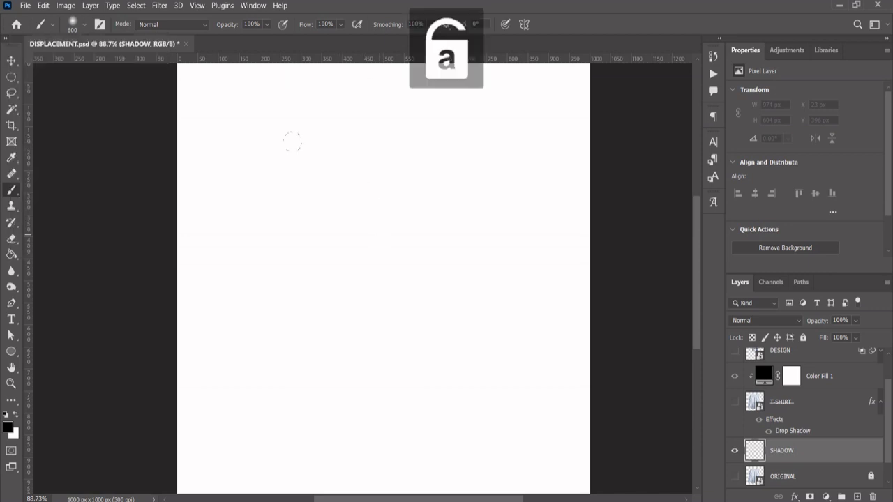
click(393, 272)
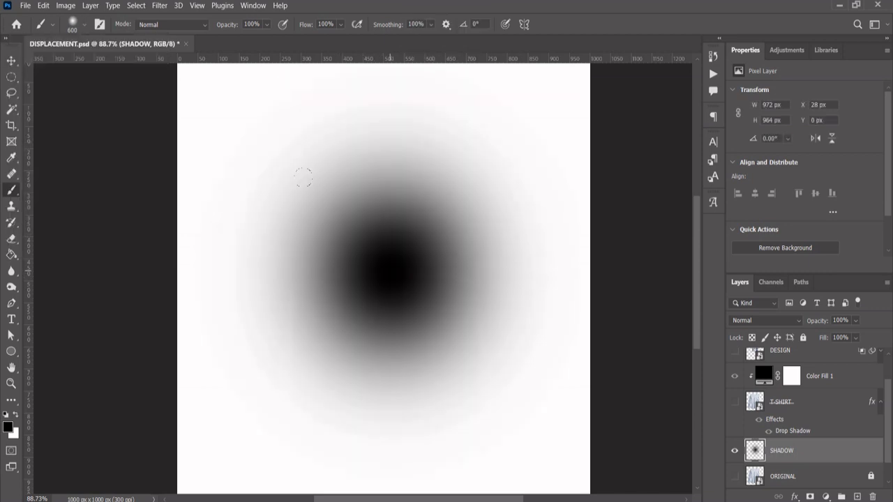
key(v)
drag(405, 275, 431, 286)
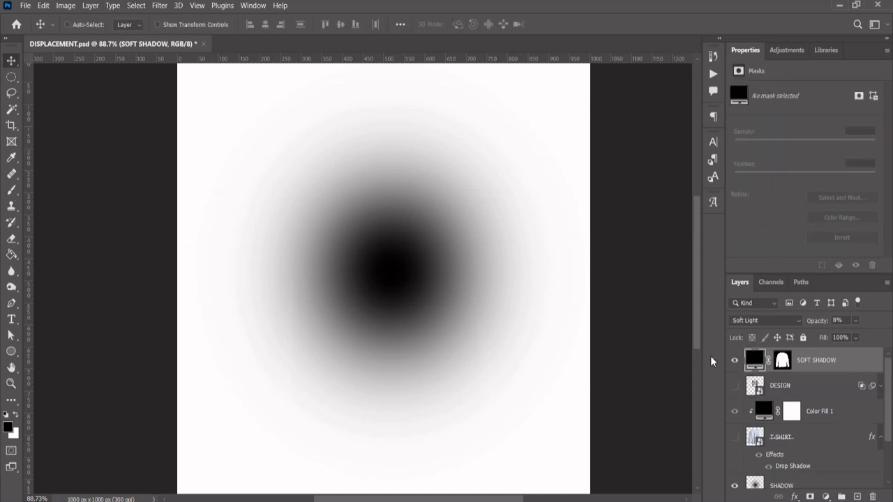
scroll(838, 439, down, 3)
click(798, 413)
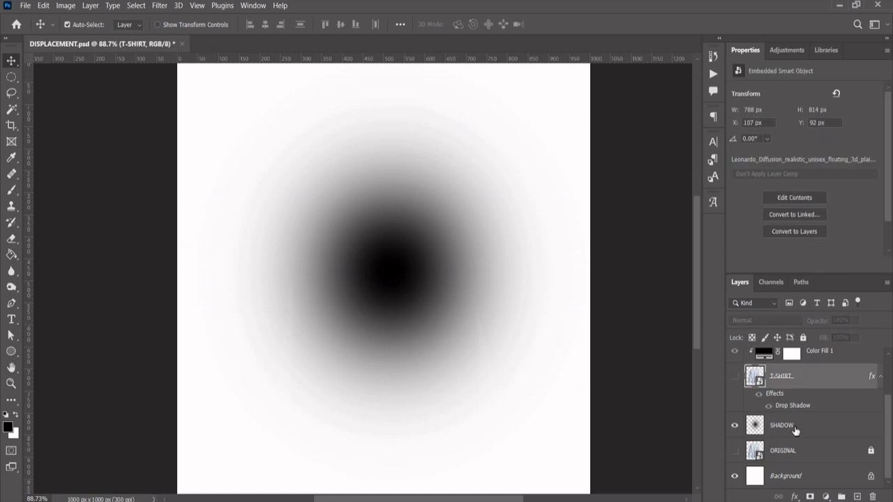
Center the SHADOW layer's dab horizontally and squash it with Free Transform into a thin ellipse about 945 by 59 px.
click(795, 427)
key(ctrl+t)
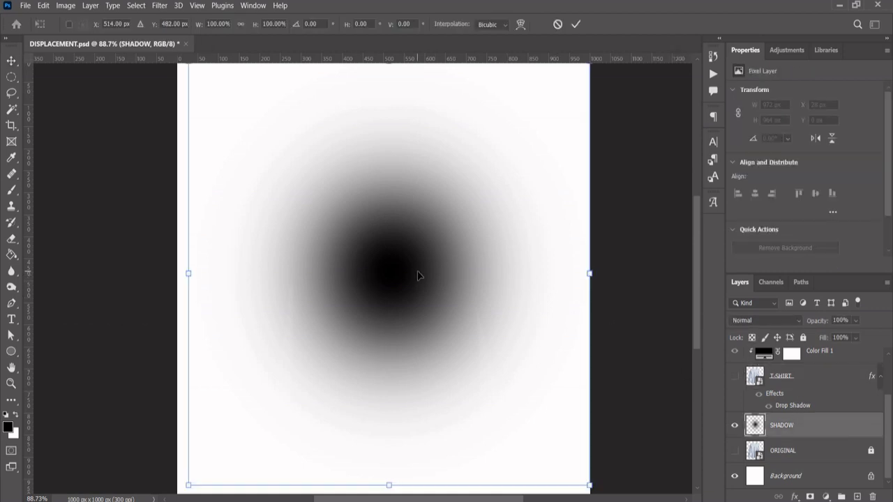
mouse_move(419, 277)
mouse_down()
mouse_move(405, 275)
mouse_move(411, 279)
mouse_up()
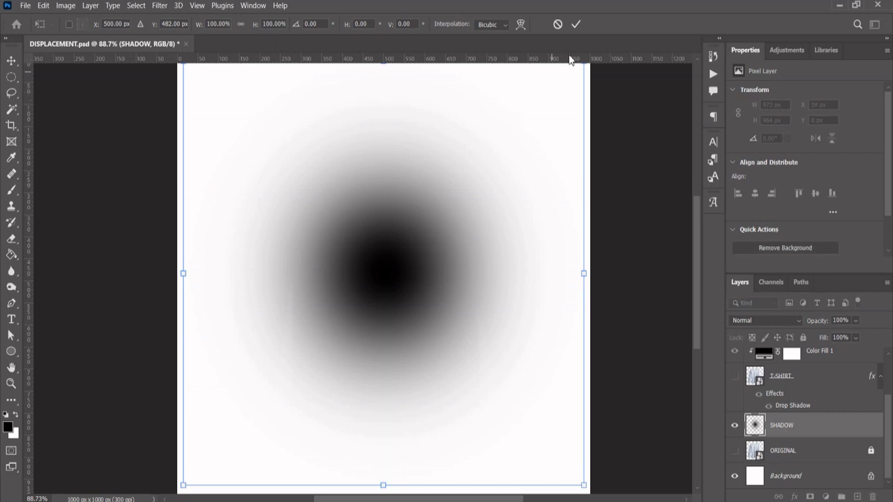
scroll(447, 171, up, 2)
drag(383, 102, 385, 301)
click(575, 23)
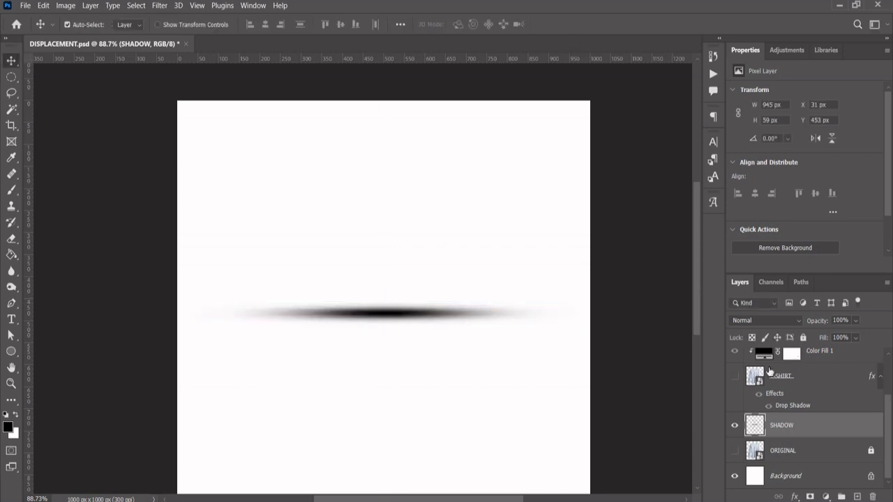
Move the flattened shadow down with Free Transform to near the canvas's lower edge, at about Y 916 px.
scroll(455, 367, down, 5)
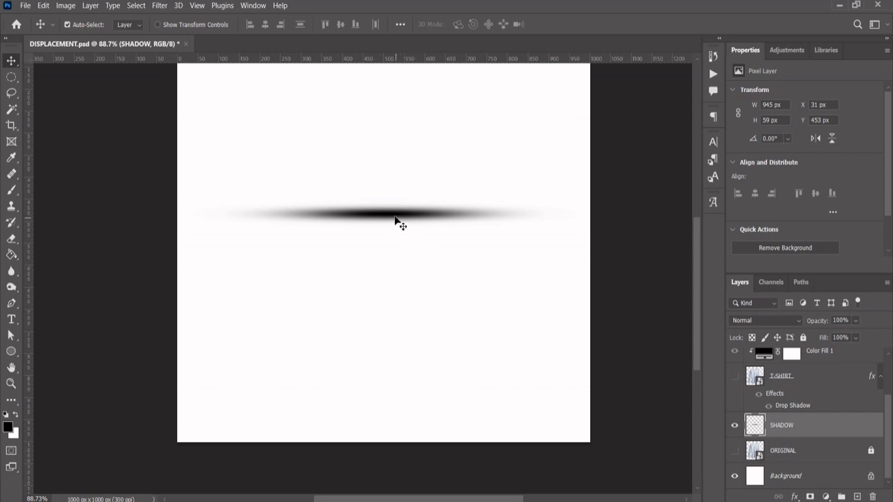
drag(394, 220, 402, 420)
scroll(826, 449, down, 2)
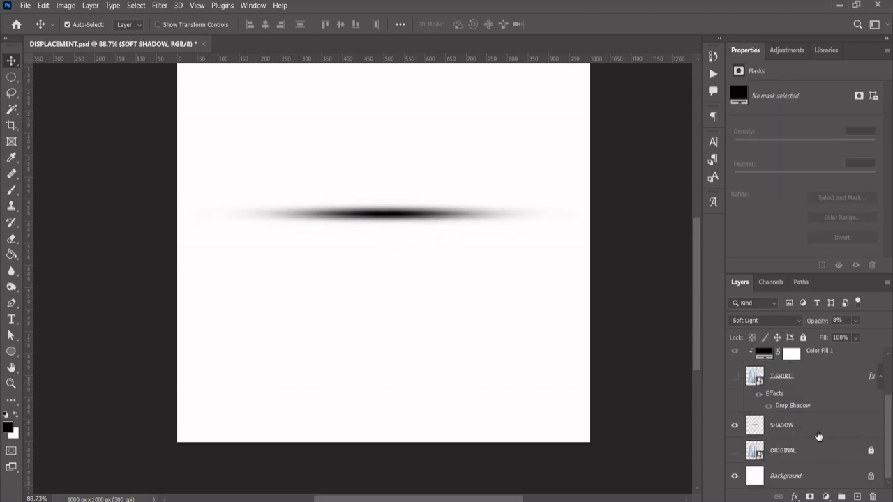
click(817, 430)
key(ctrl+t)
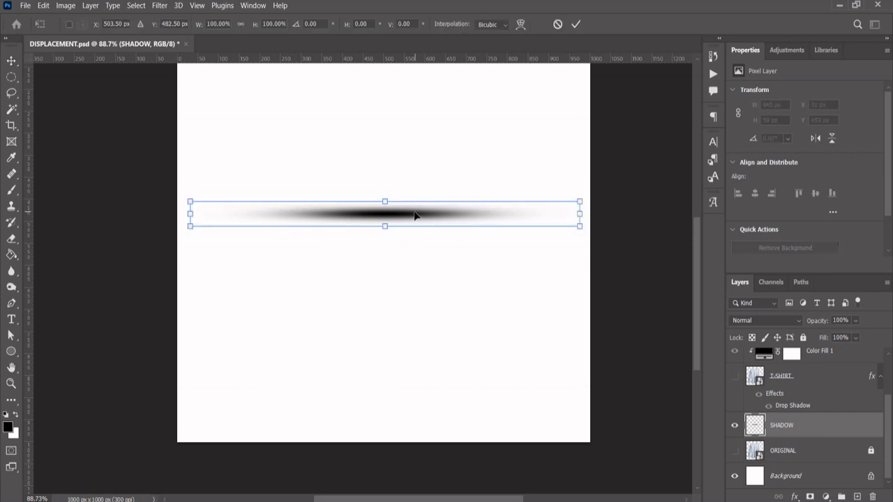
drag(414, 216, 414, 420)
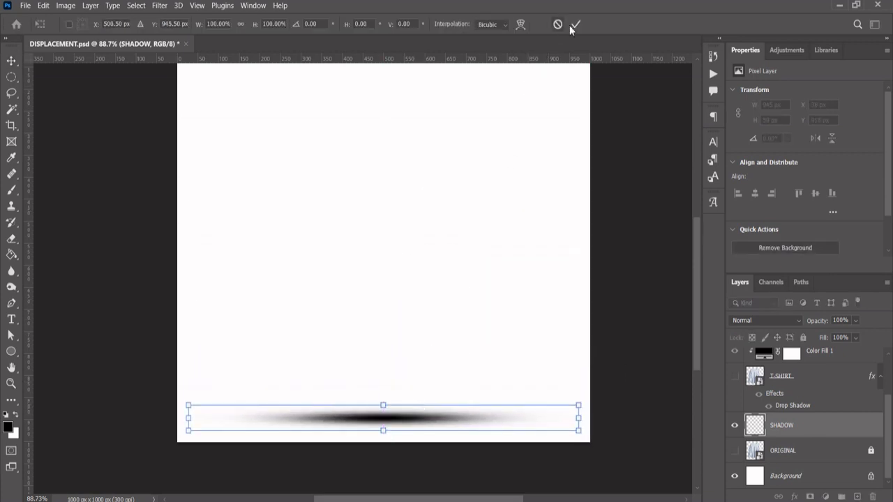
key(Return)
Make the T-SHIRT and DESIGN layers visible again.
scroll(781, 418, up, 3)
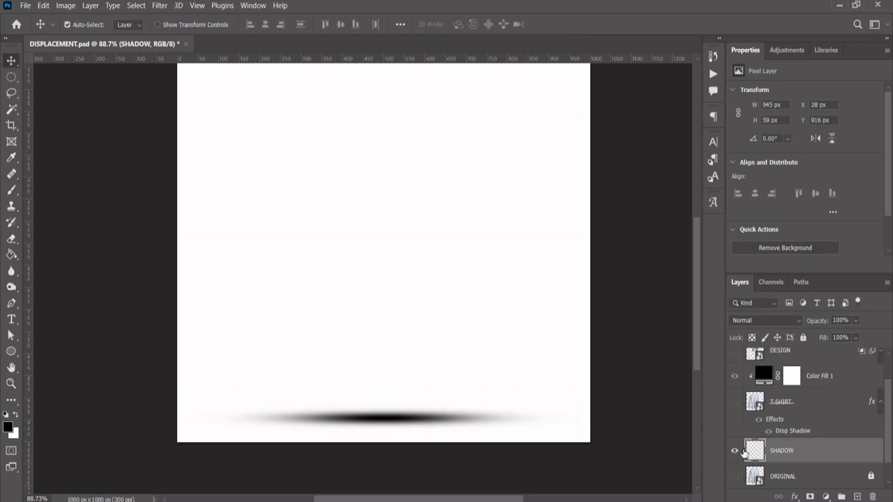
click(734, 427)
scroll(739, 422, up, 1)
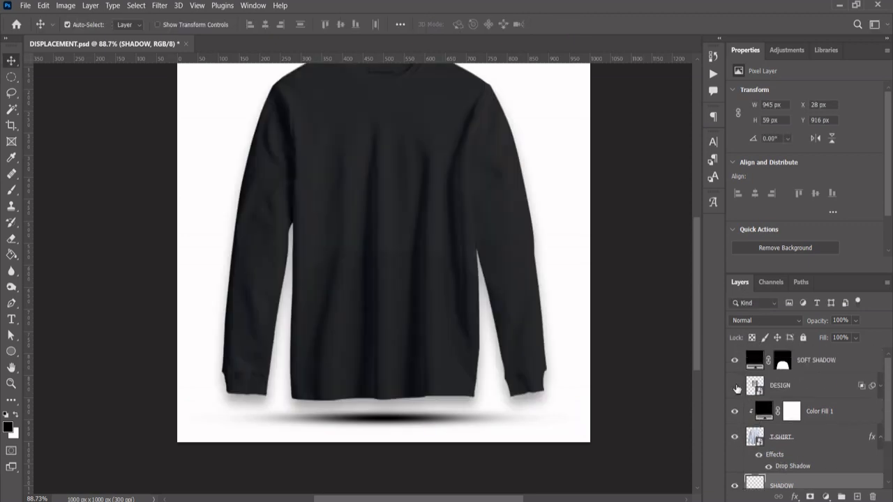
click(734, 385)
Lower the SHADOW layer's opacity to 45%.
drag(385, 424, 388, 417)
scroll(837, 436, down, 2)
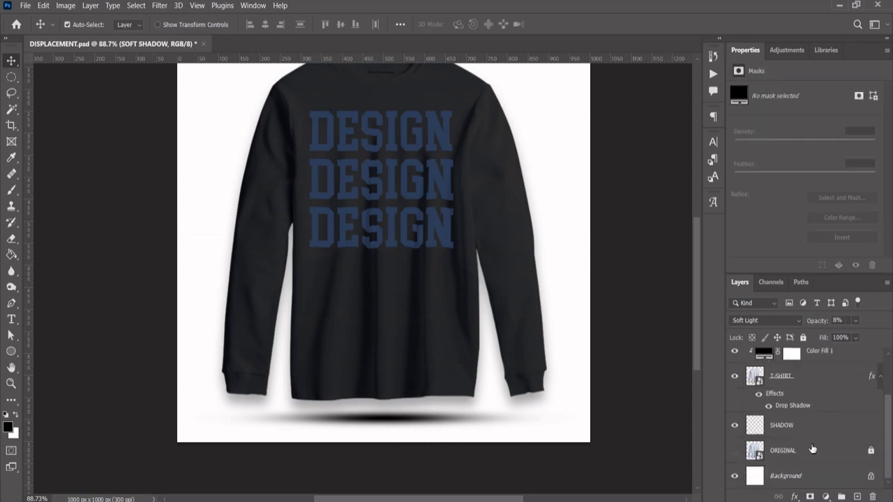
click(812, 427)
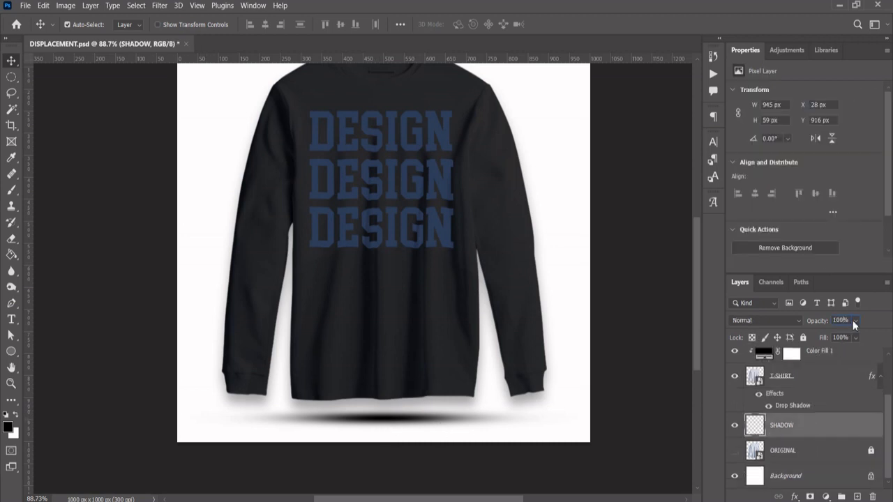
click(854, 321)
drag(869, 338, 839, 338)
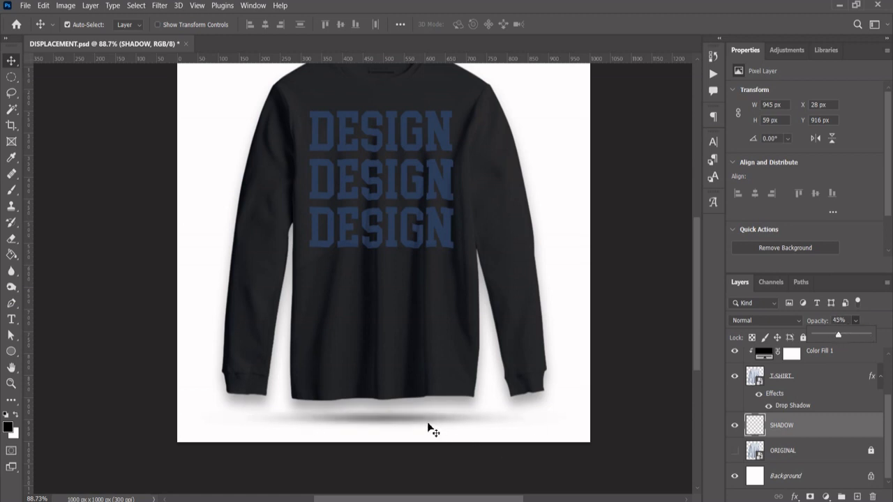
Move the shadow slightly up toward the shirt's hem with Free Transform, to about X 22 px and Y 906 px.
click(742, 424)
key(ctrl+t)
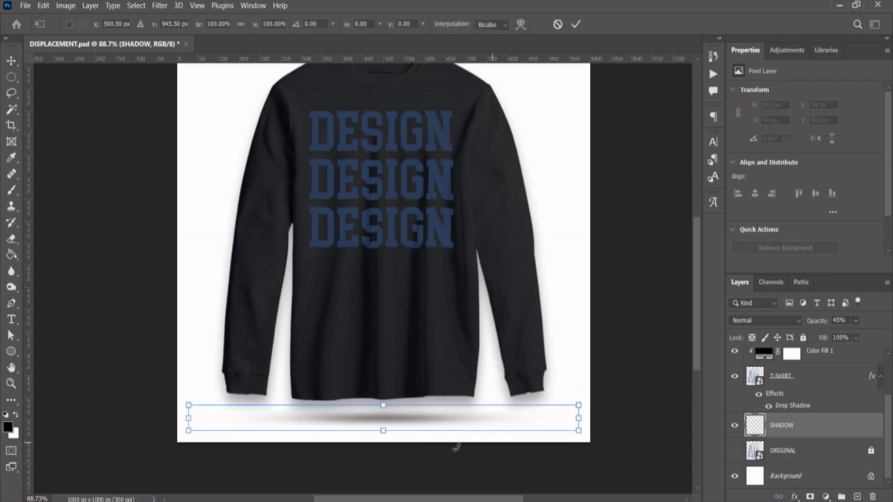
drag(432, 427, 440, 416)
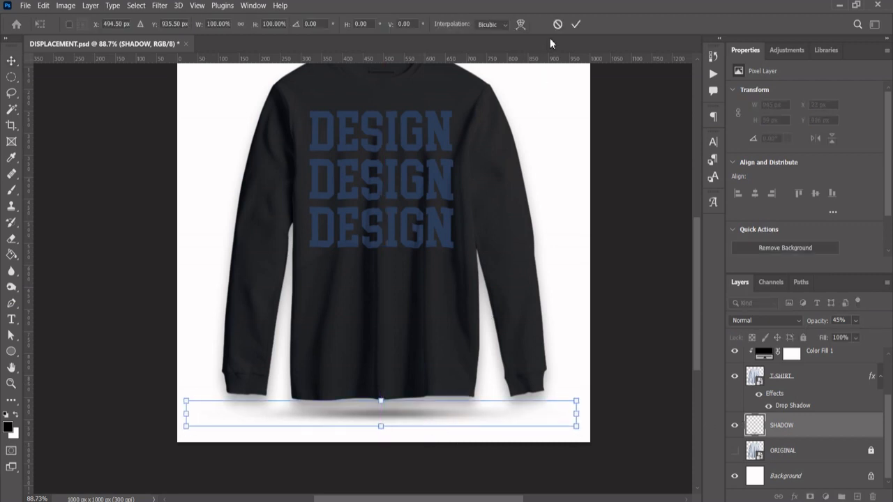
click(577, 25)
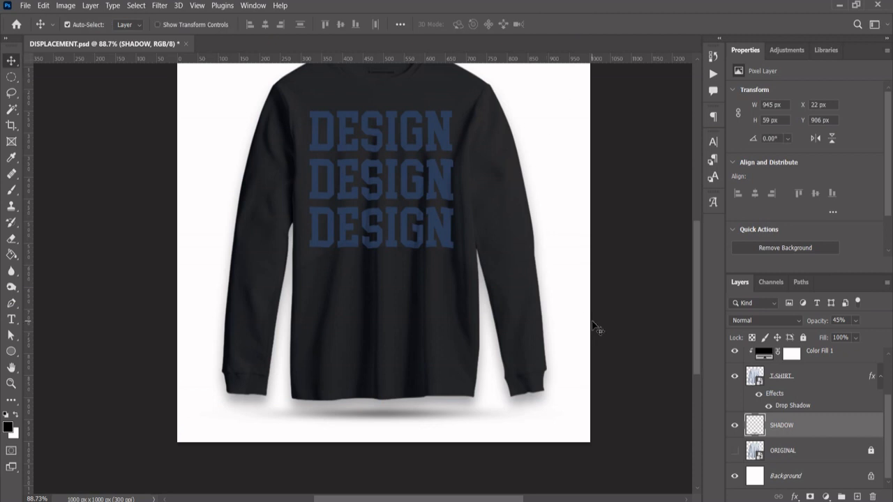
Reduce the distance of the T-SHIRT layer's drop shadow to 11 px.
scroll(551, 258, up, 2)
scroll(537, 242, down, 2)
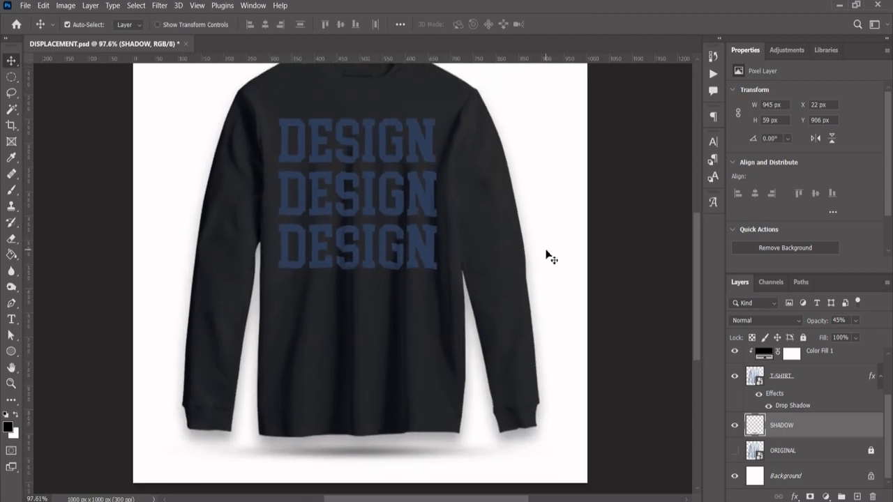
click(814, 406)
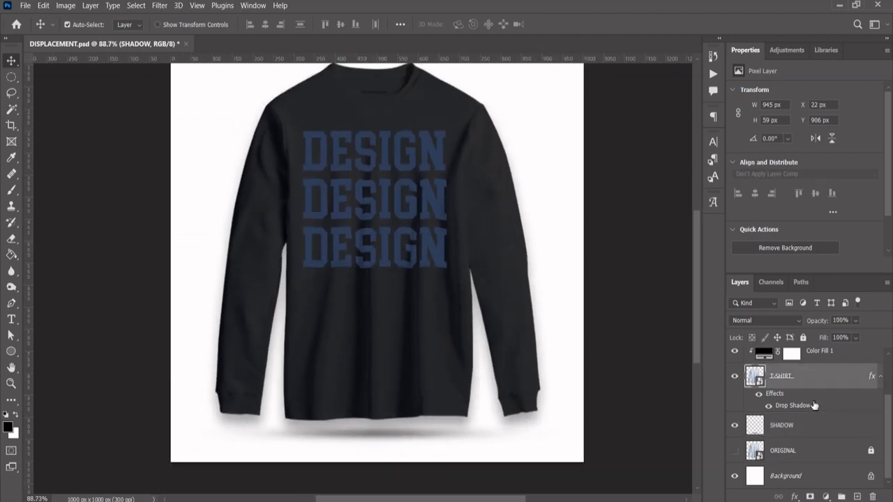
double_click(813, 406)
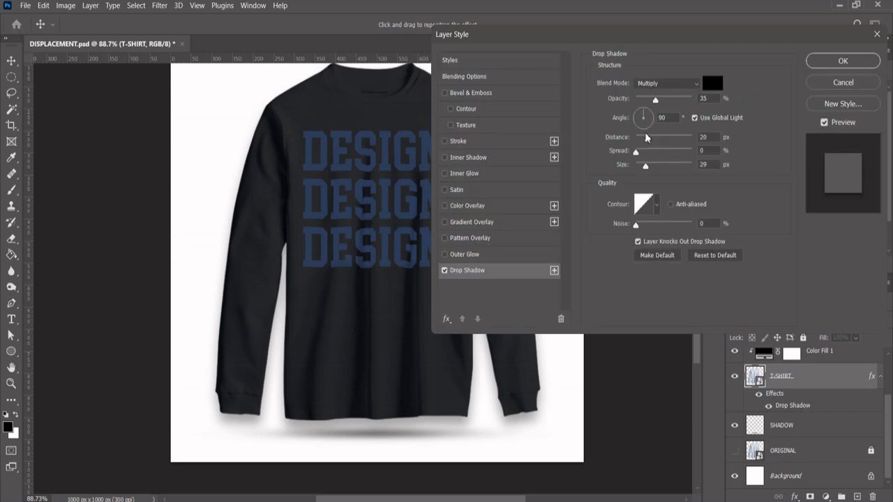
drag(646, 137, 642, 138)
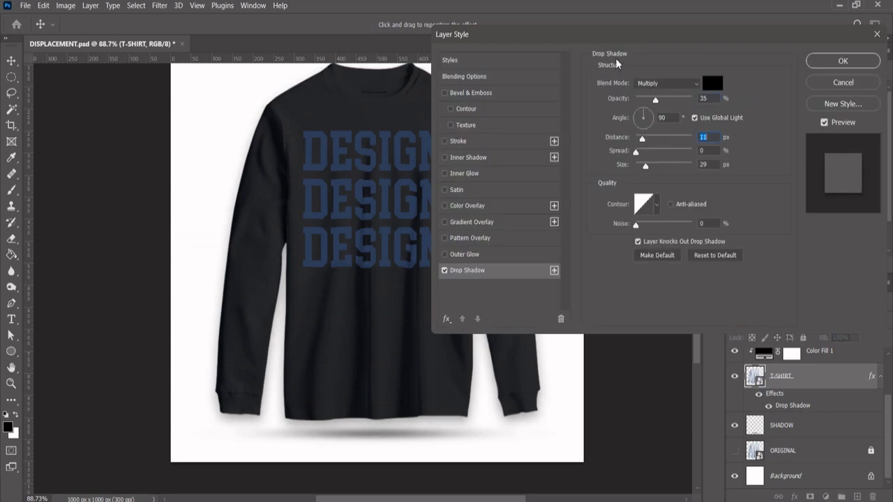
drag(631, 39, 660, 58)
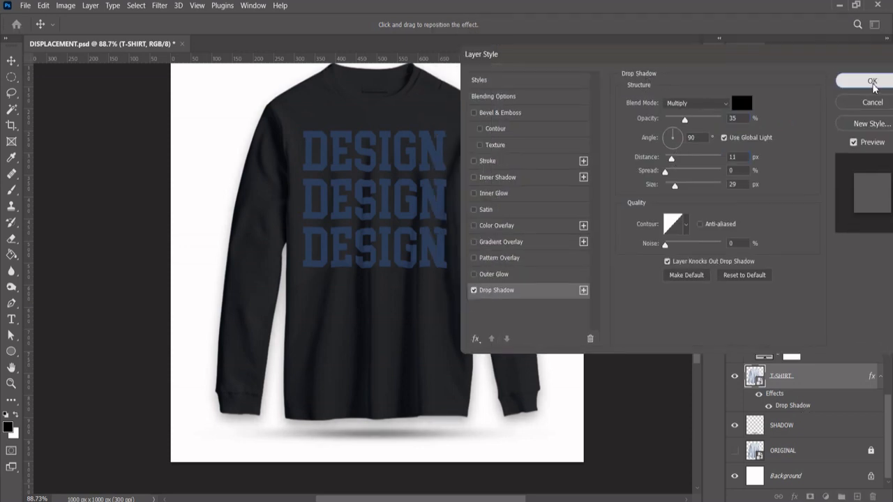
click(872, 82)
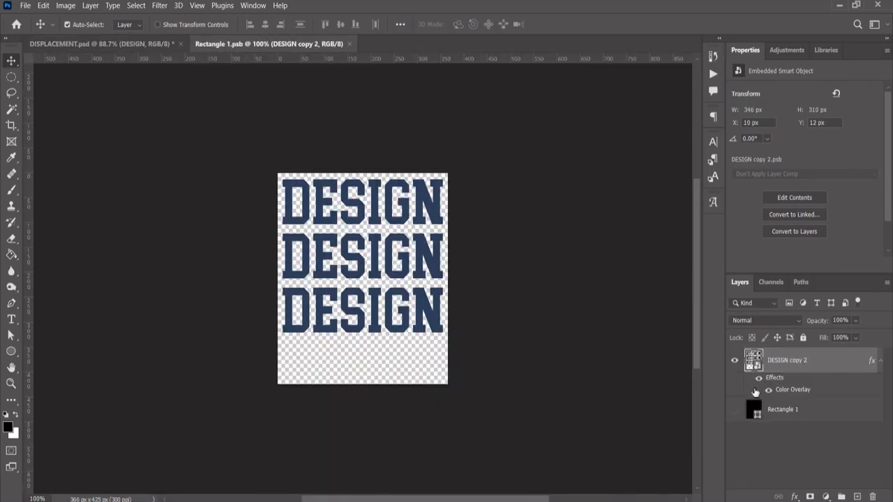
Hide the DESIGN copy 2 layer and enlarge the placed bulldog image to about 348 px wide at X 9 px, Y 12 px.
click(736, 365)
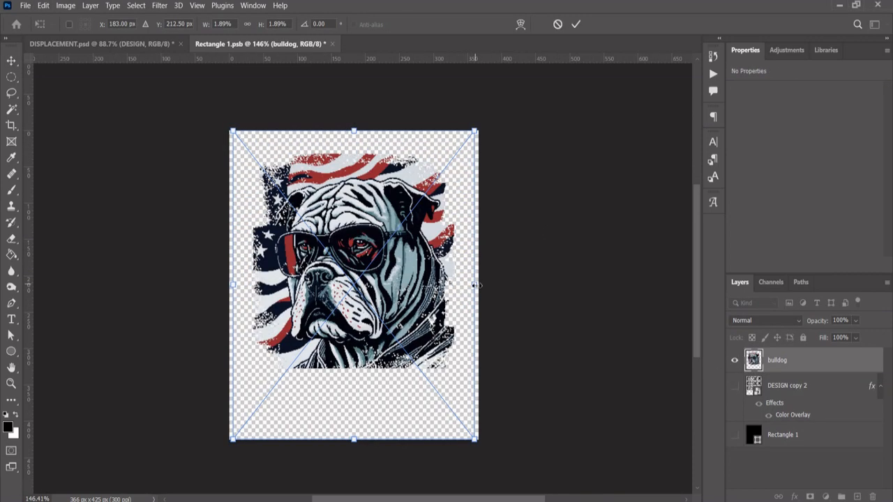
drag(475, 287, 497, 293)
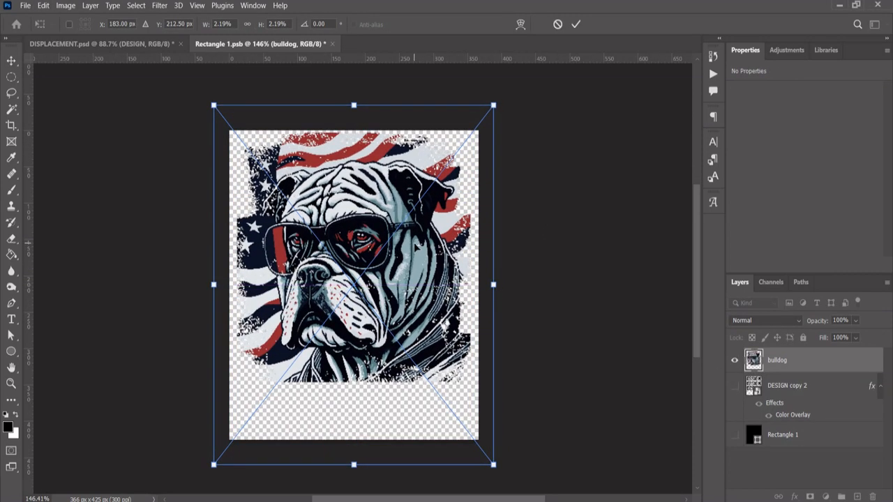
drag(413, 244, 413, 252)
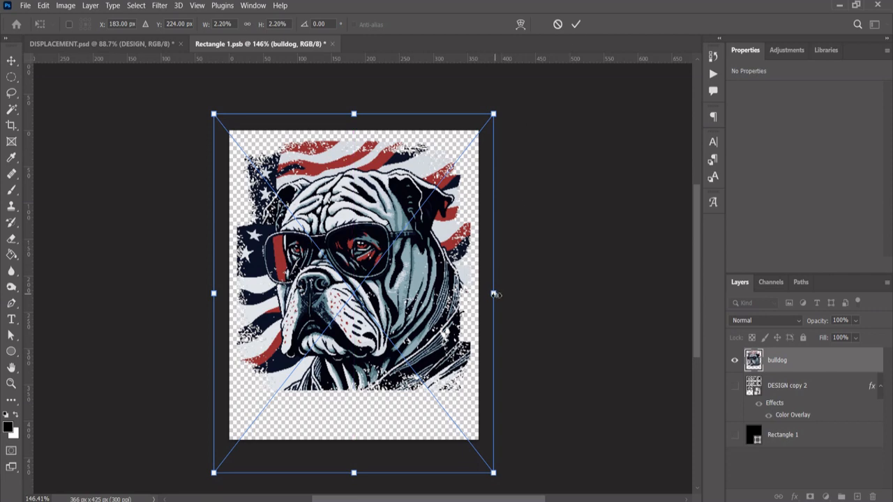
drag(496, 294, 499, 294)
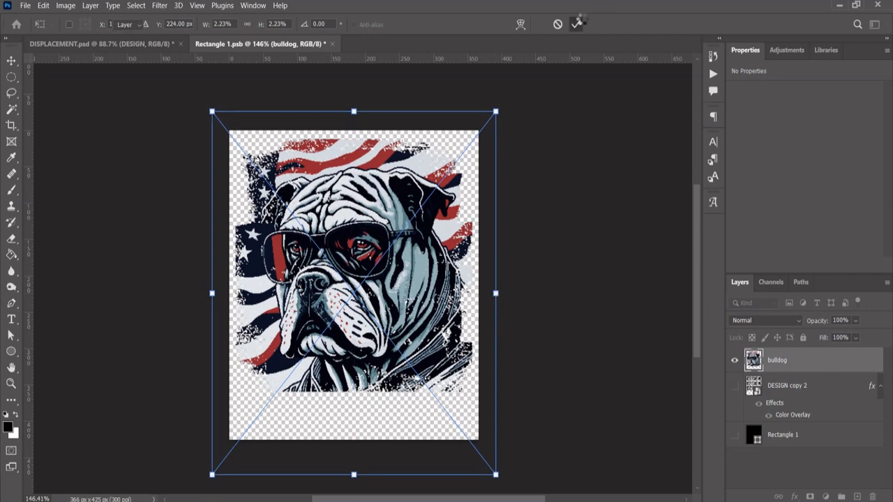
click(577, 24)
Save the edited smart object contents and return to the DISPLACEMENT.psd document.
click(25, 6)
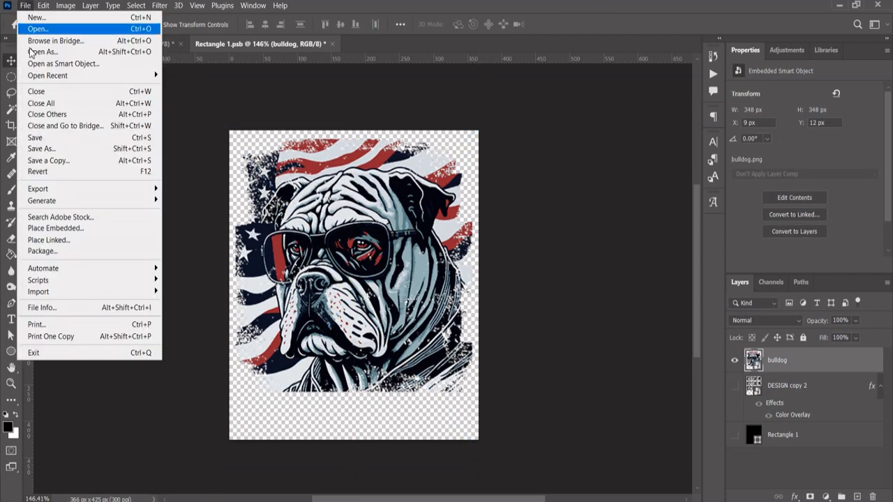
click(117, 43)
click(118, 42)
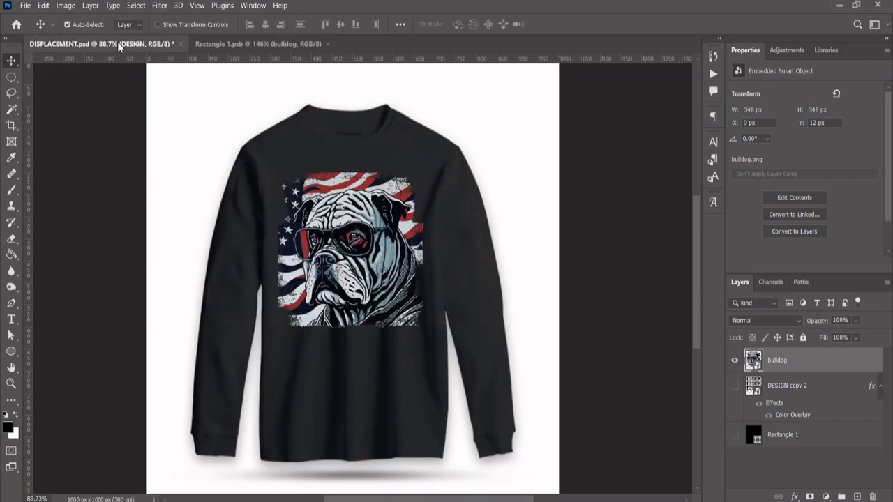
Lower the DESIGN layer's opacity to 86% and deselect the layer.
scroll(394, 250, up, 4)
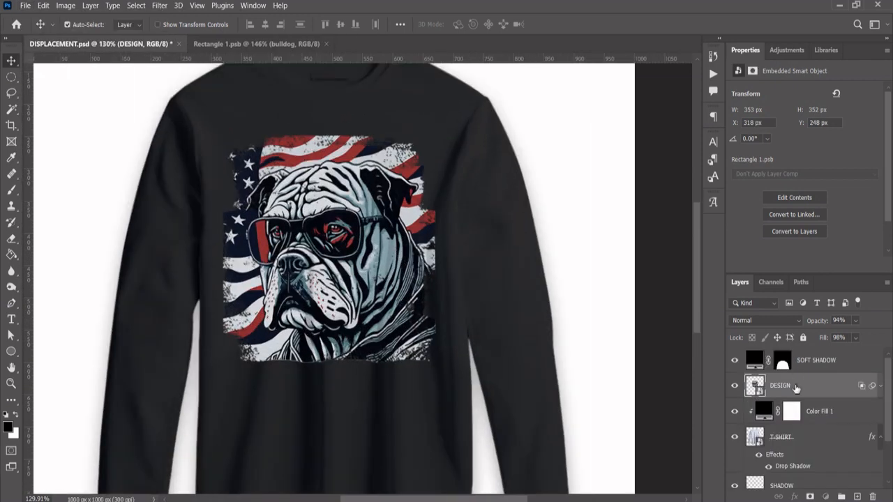
click(796, 388)
click(856, 322)
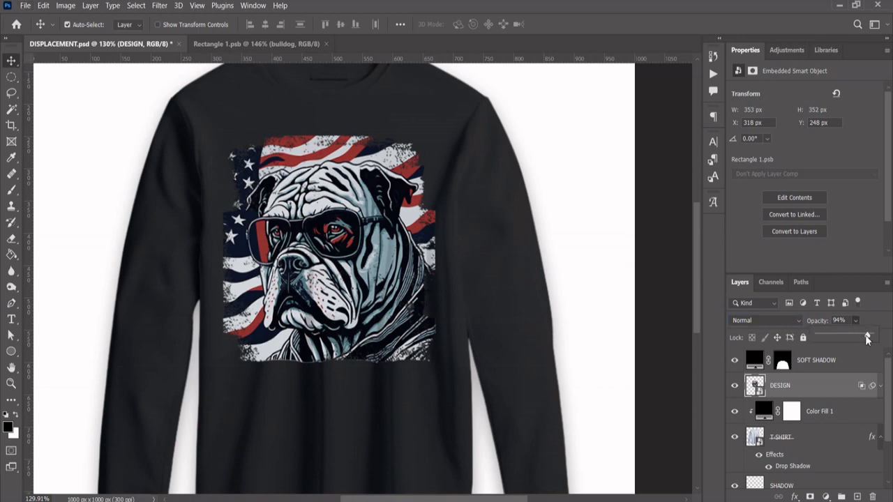
drag(868, 335, 856, 335)
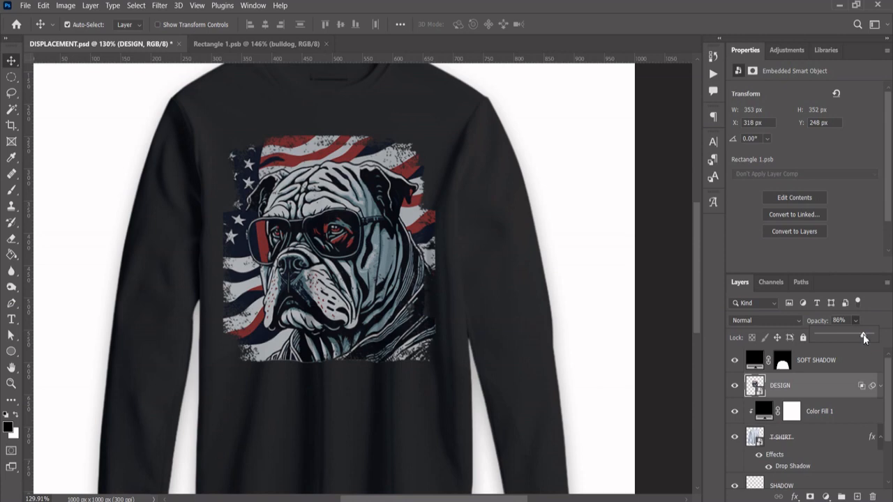
click(647, 267)
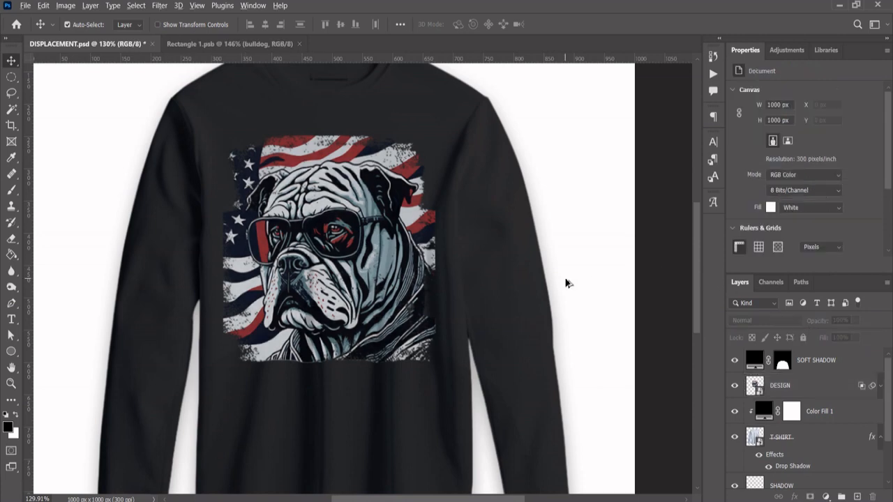
Toggle the Color Fill 1 layer's visibility to compare the bulldog design on the uncolored and black shirt, leaving the fill visible.
scroll(564, 279, down, 5)
scroll(531, 281, up, 3)
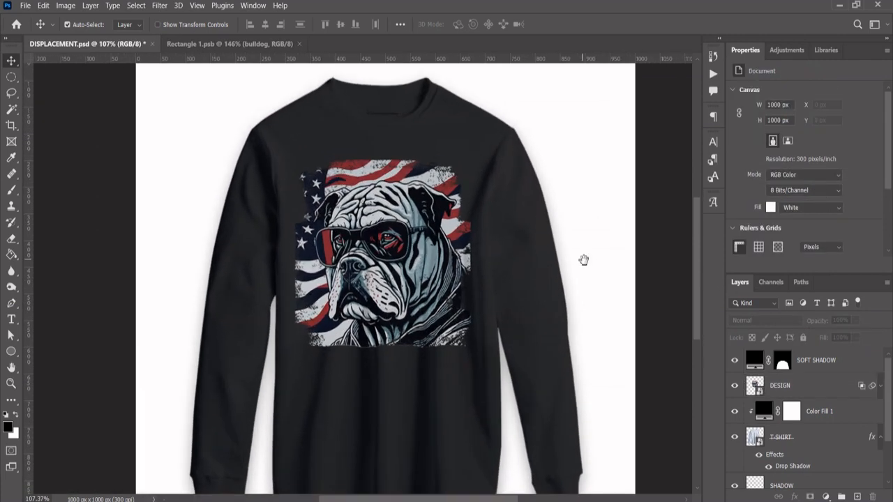
drag(584, 261, 548, 262)
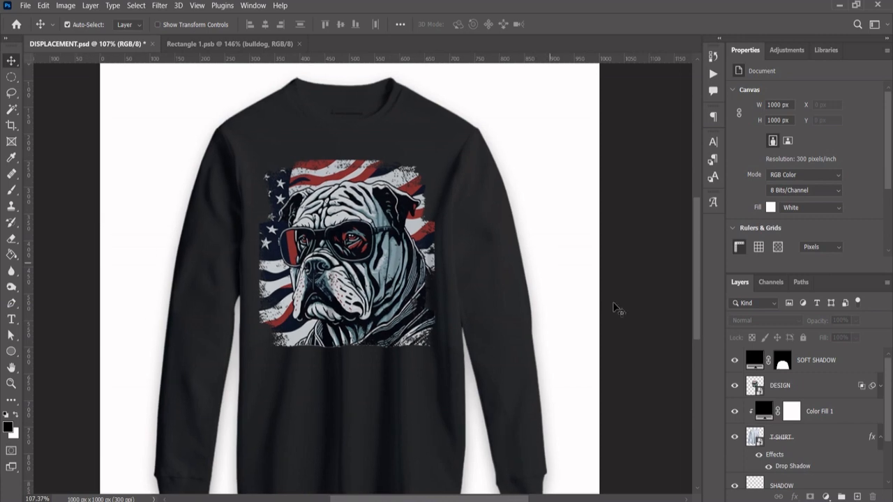
click(735, 411)
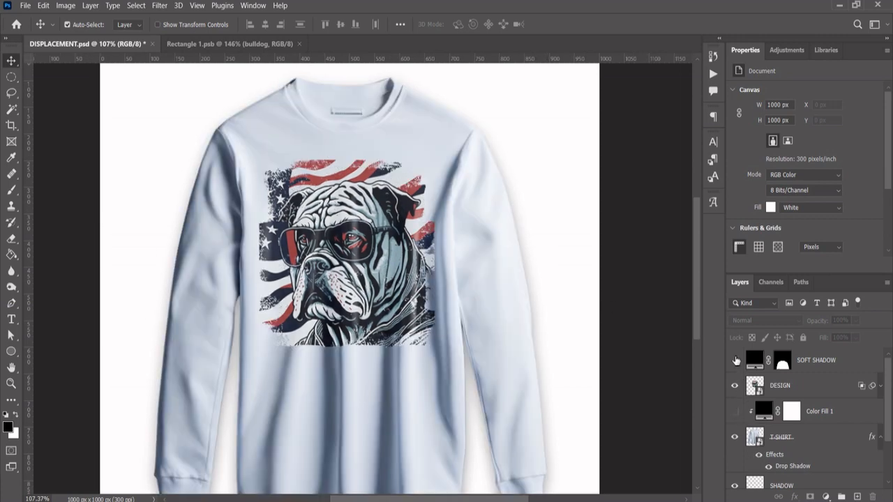
click(735, 412)
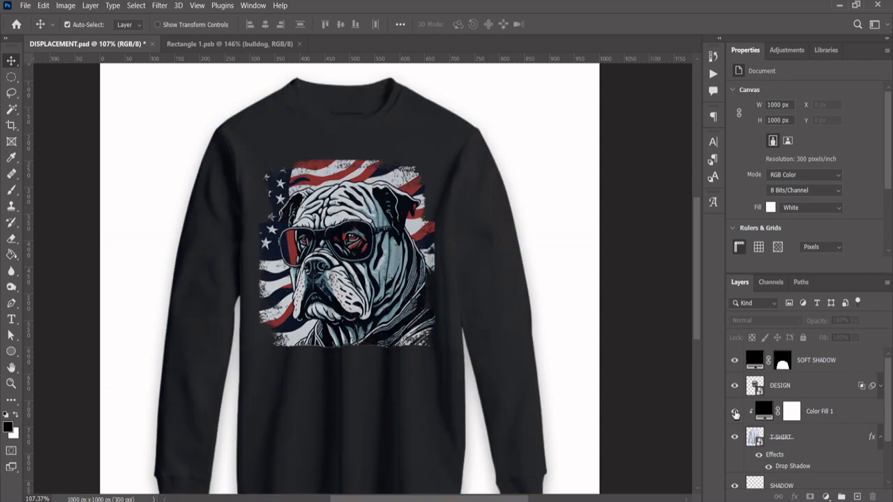
click(735, 411)
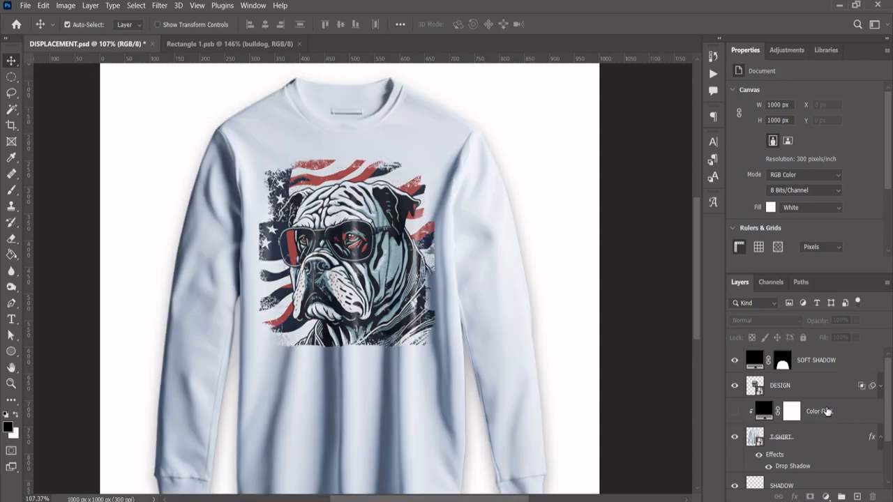
click(737, 413)
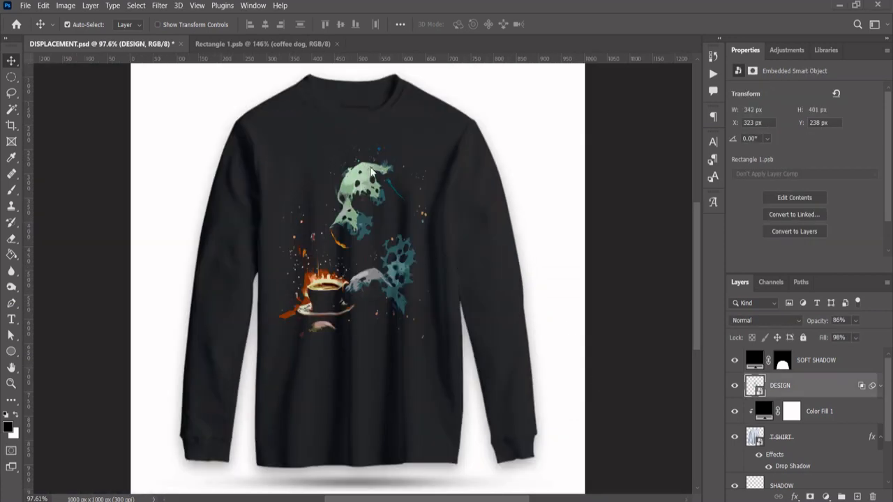
Examine how the coffee dog design blends with the black shirt's folds, up close and in full view, with SOFT SHADOW shown and hidden.
scroll(371, 171, up, 5)
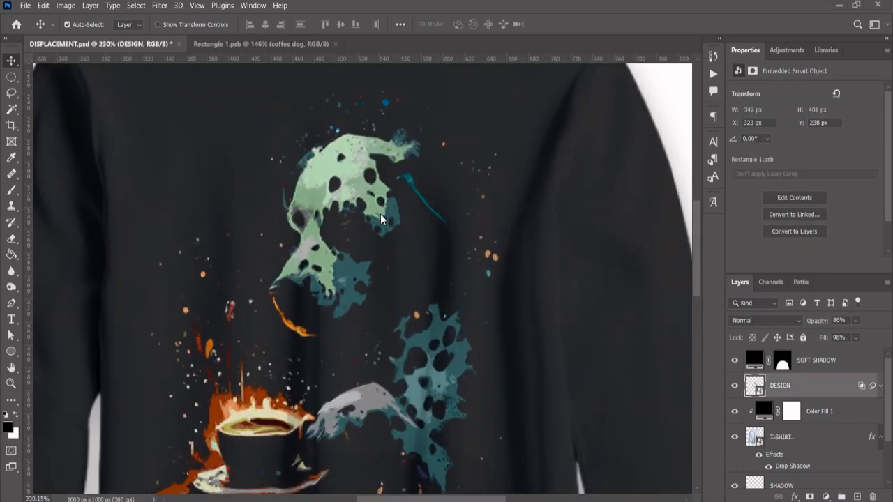
scroll(380, 219, down, 3)
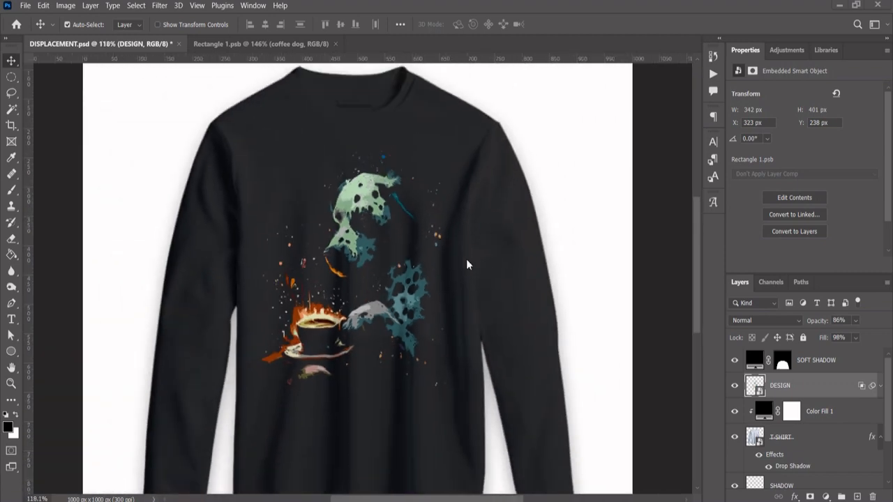
scroll(379, 269, up, 3)
scroll(378, 269, down, 3)
scroll(379, 272, down, 2)
scroll(484, 274, down, 2)
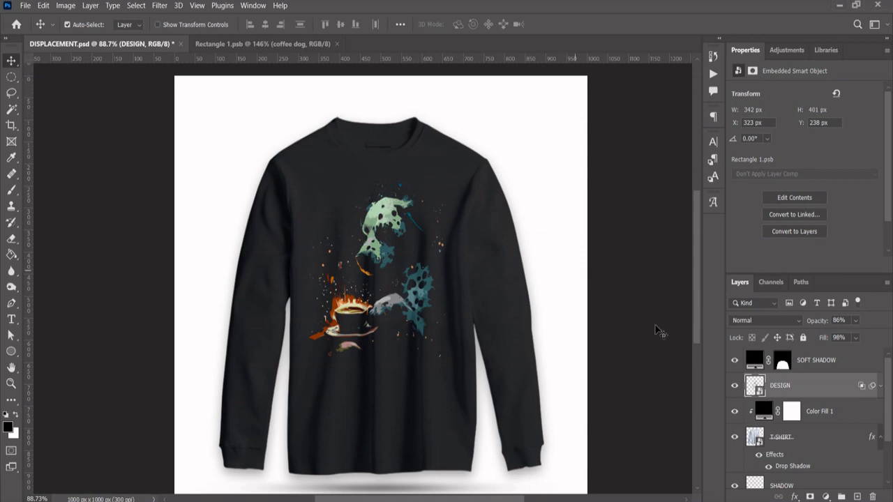
scroll(422, 280, up, 2)
scroll(423, 280, up, 2)
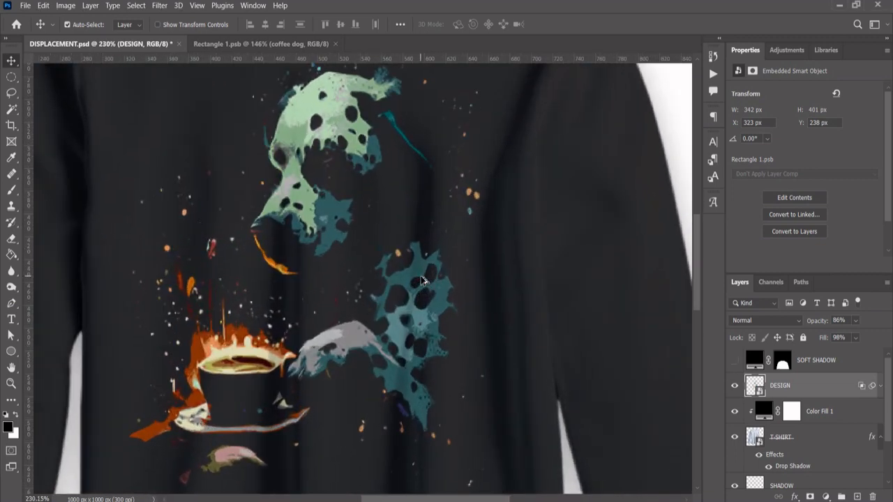
scroll(423, 281, down, 4)
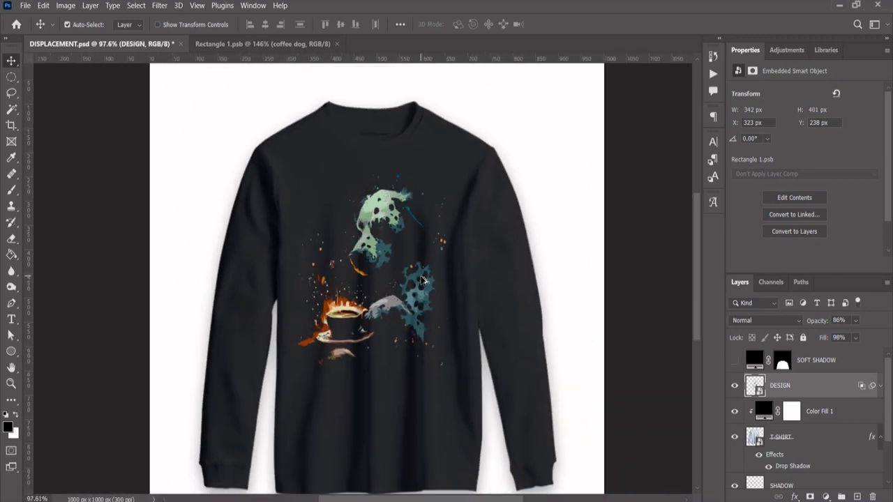
drag(503, 314, 481, 300)
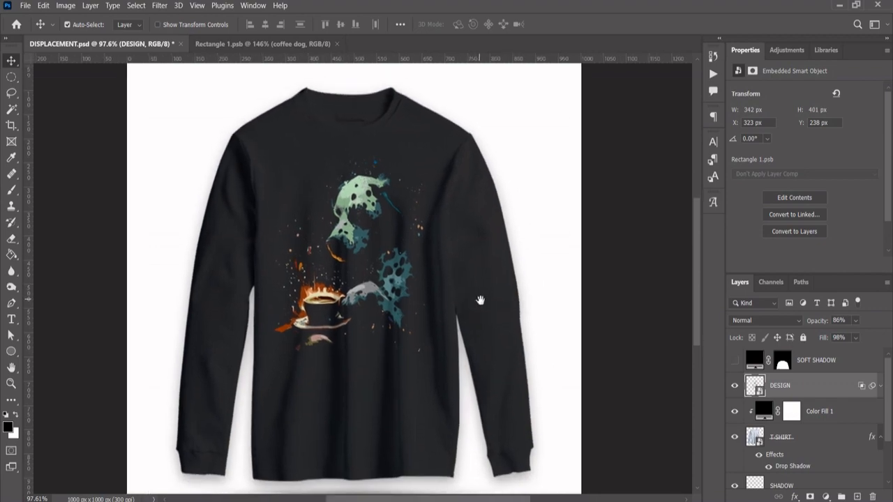